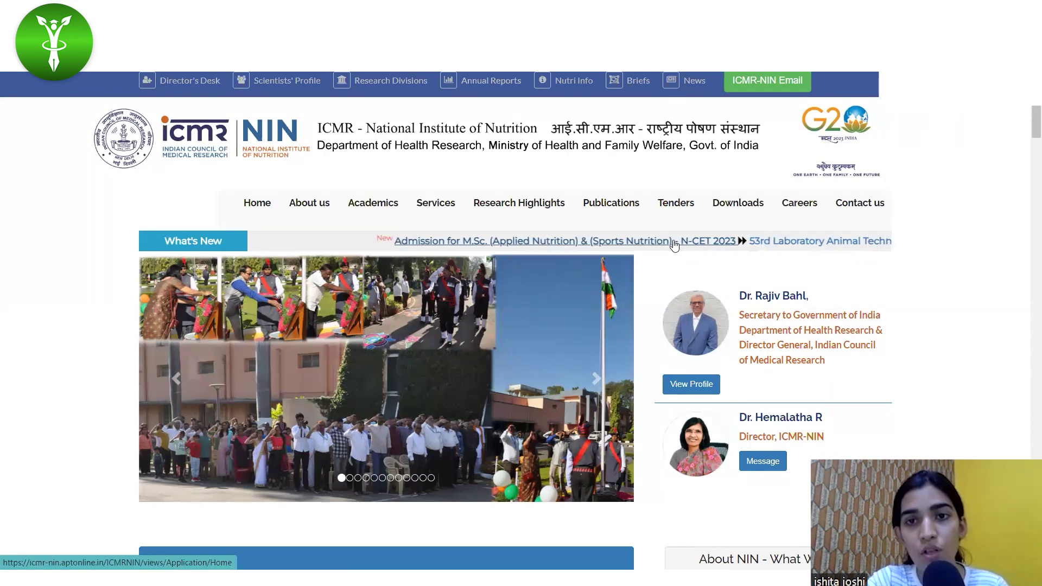
Open the M.Sc. admission N-CET 2023 portal and start a new-user registration form.
left_click(591, 247)
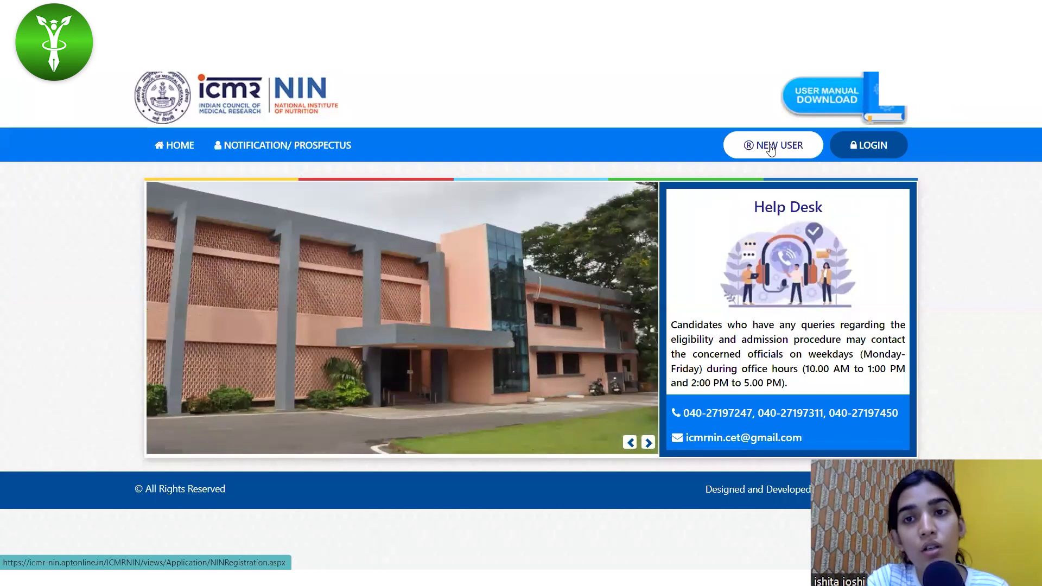
left_click(772, 148)
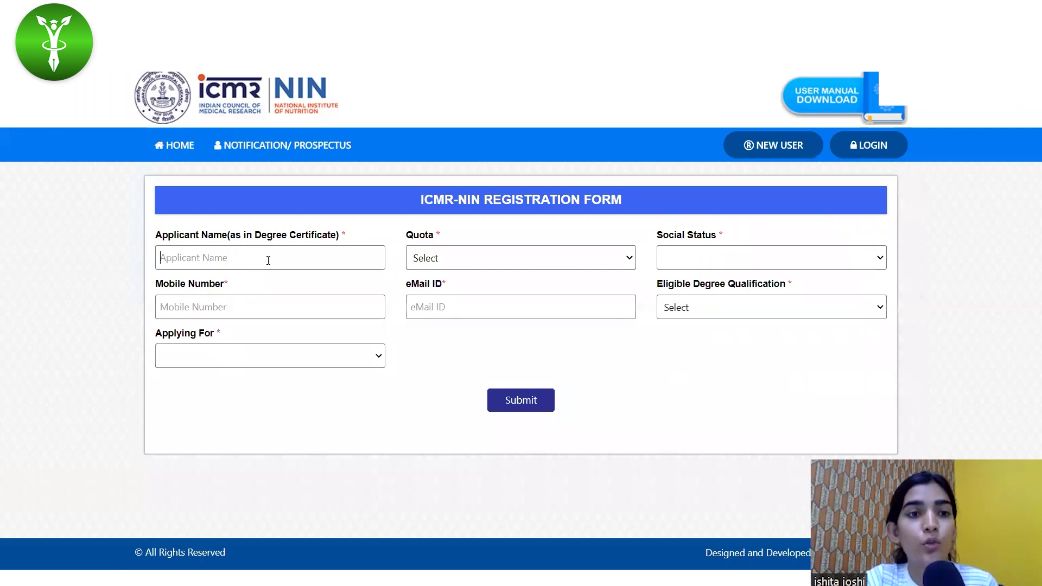
Enter the applicant's full name, choose Central Quota, and dismiss the quota warning.
left_click(268, 261)
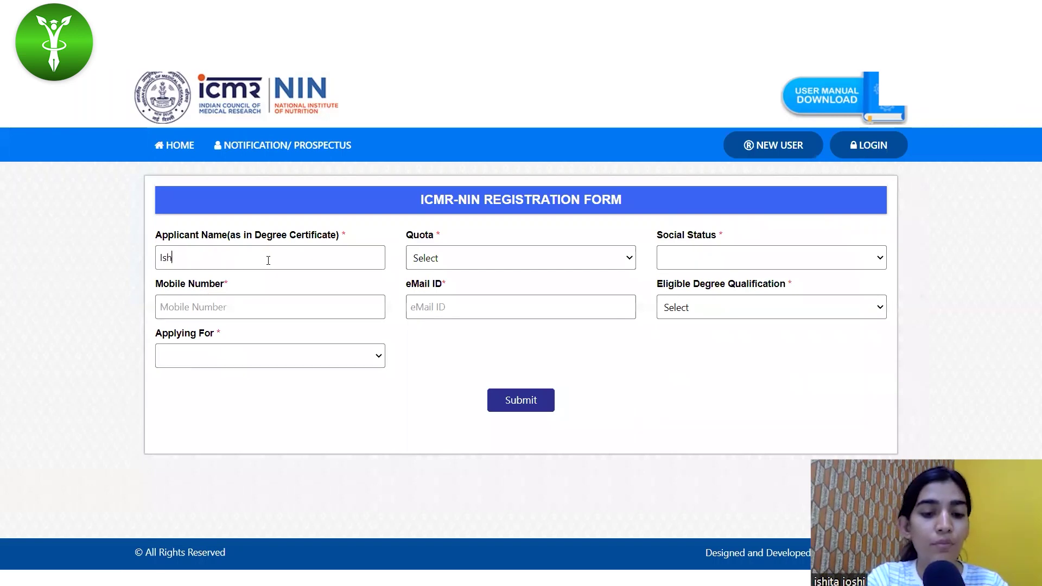
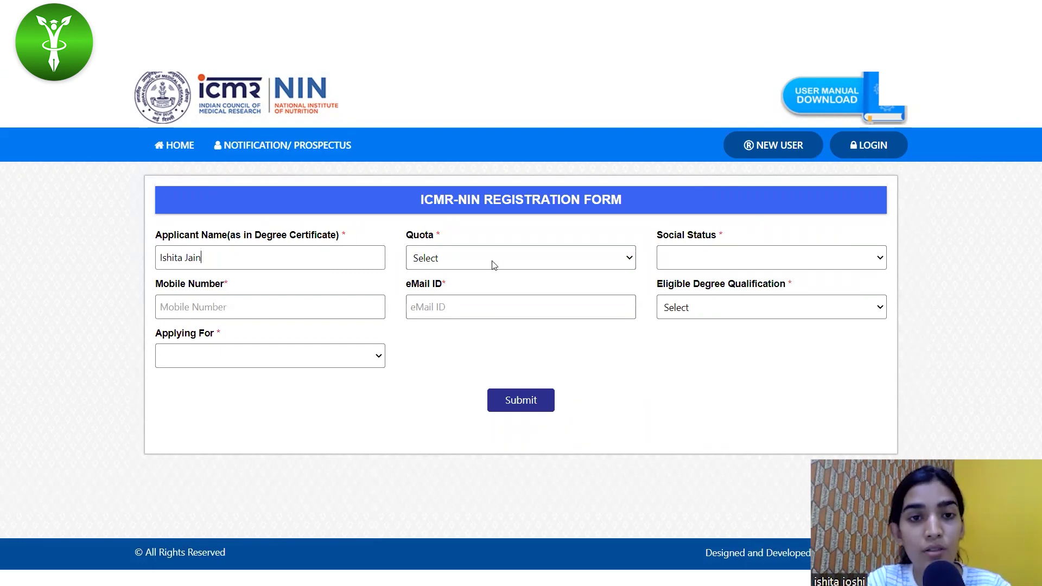
left_click(477, 259)
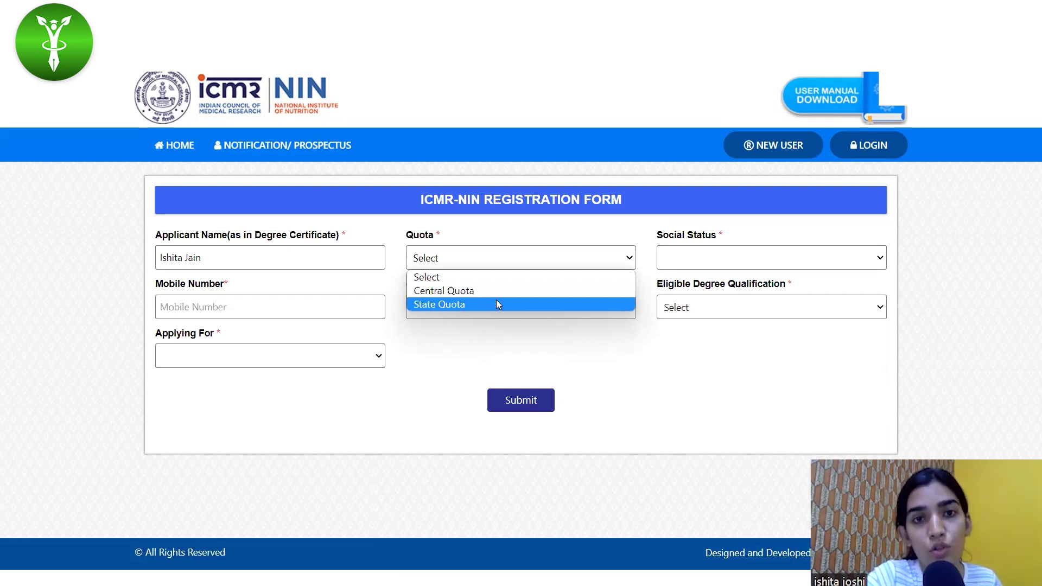
left_click(459, 261)
left_click(486, 262)
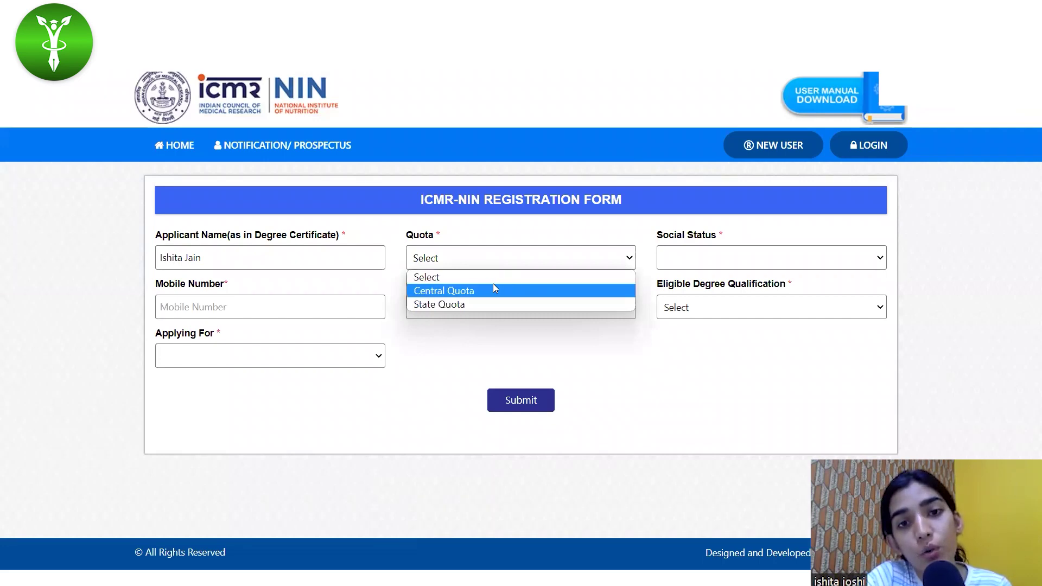
left_click(494, 288)
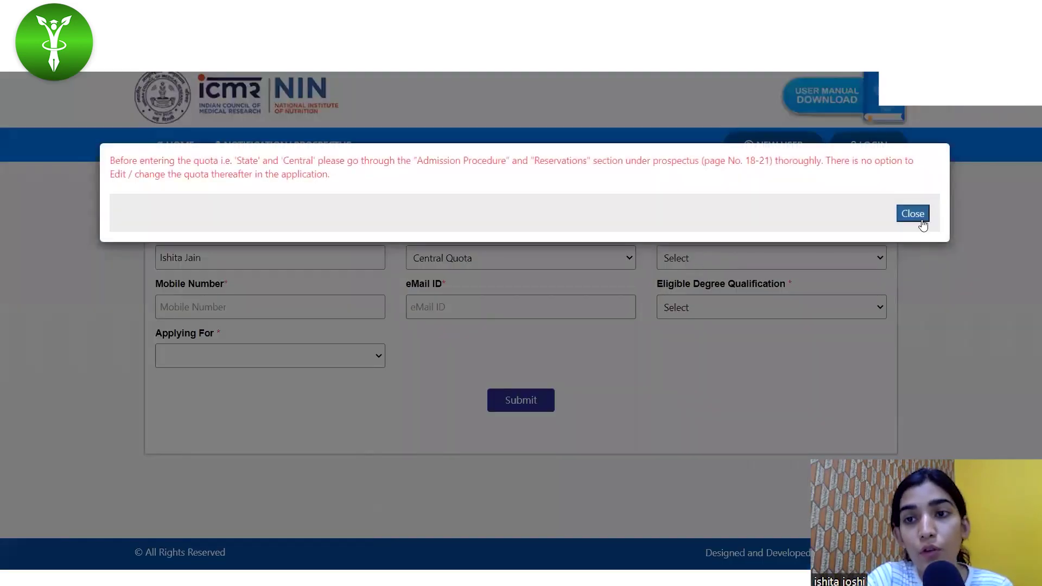
left_click(923, 217)
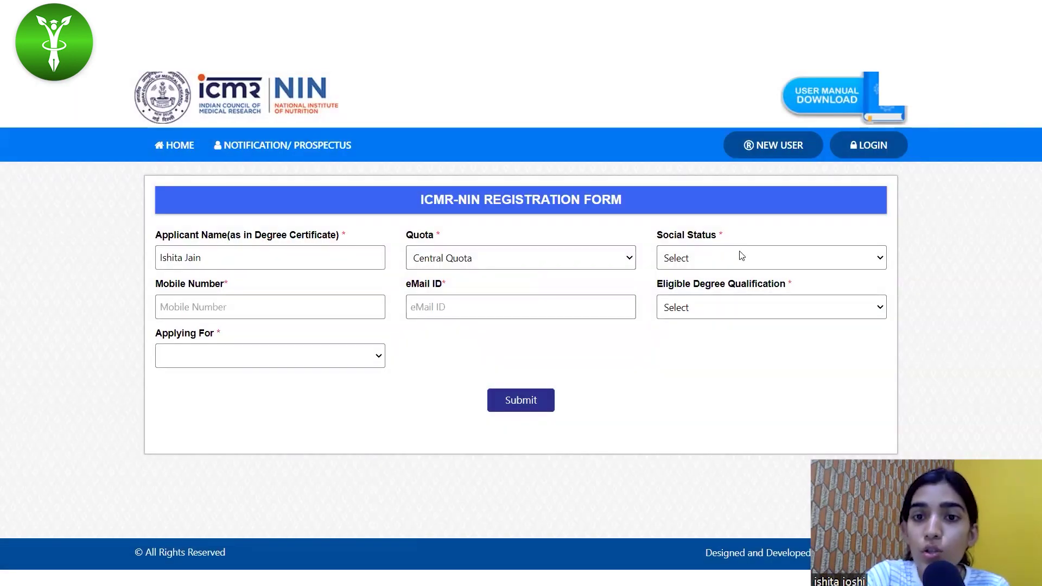
Set social status to OBC and try B.Sc. Nursing with Applied Nutrition (AN).
left_click(741, 257)
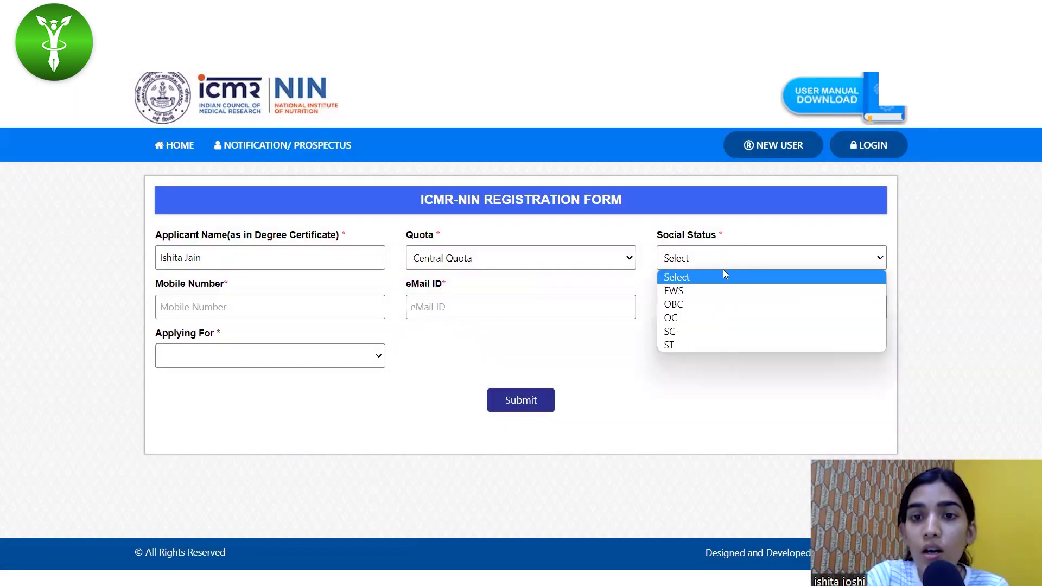
left_click(693, 312)
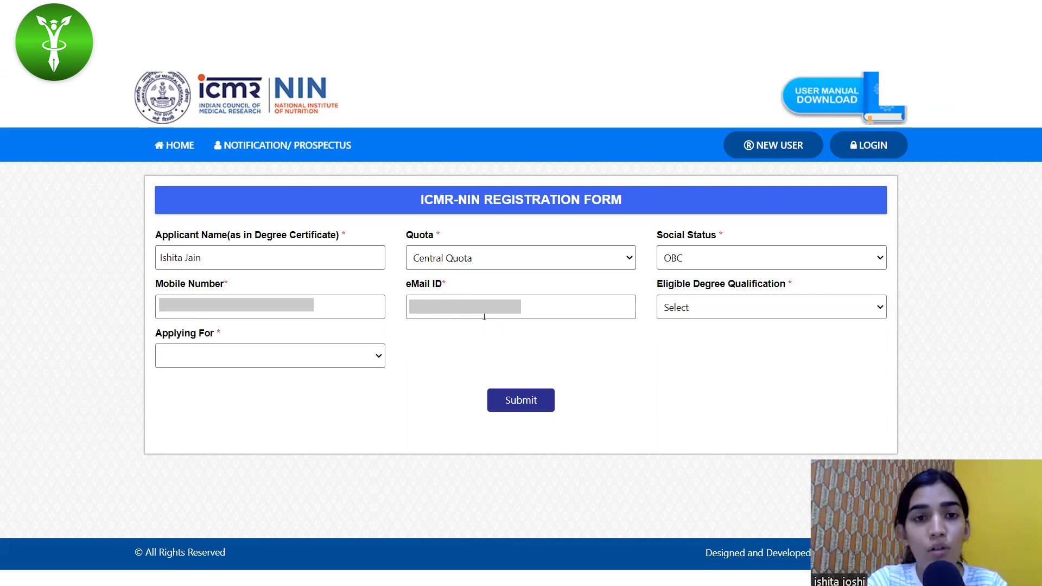
left_click(698, 309)
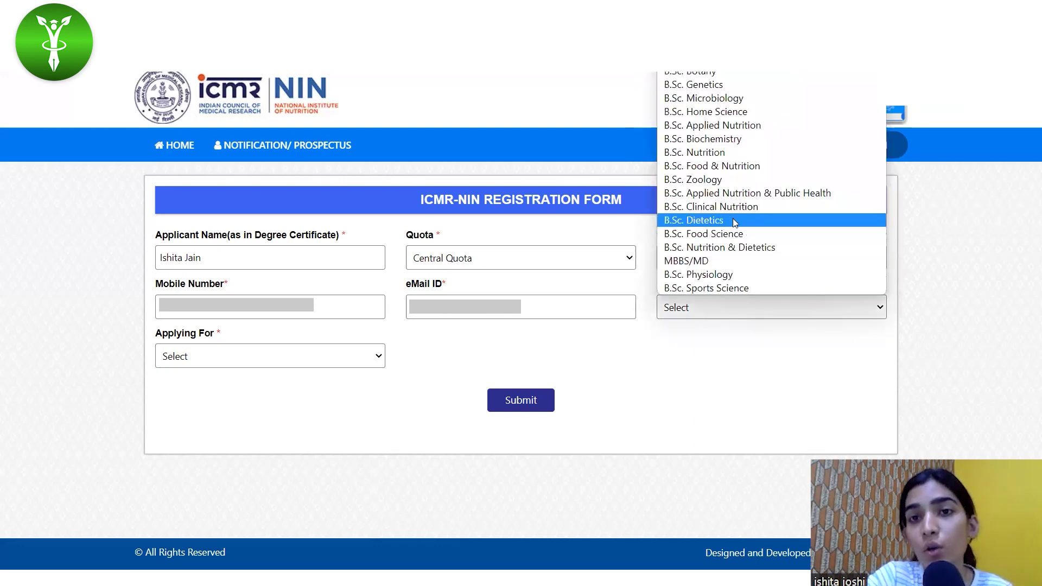
key("Up")
key("Up")
key("Up")
key("Up")
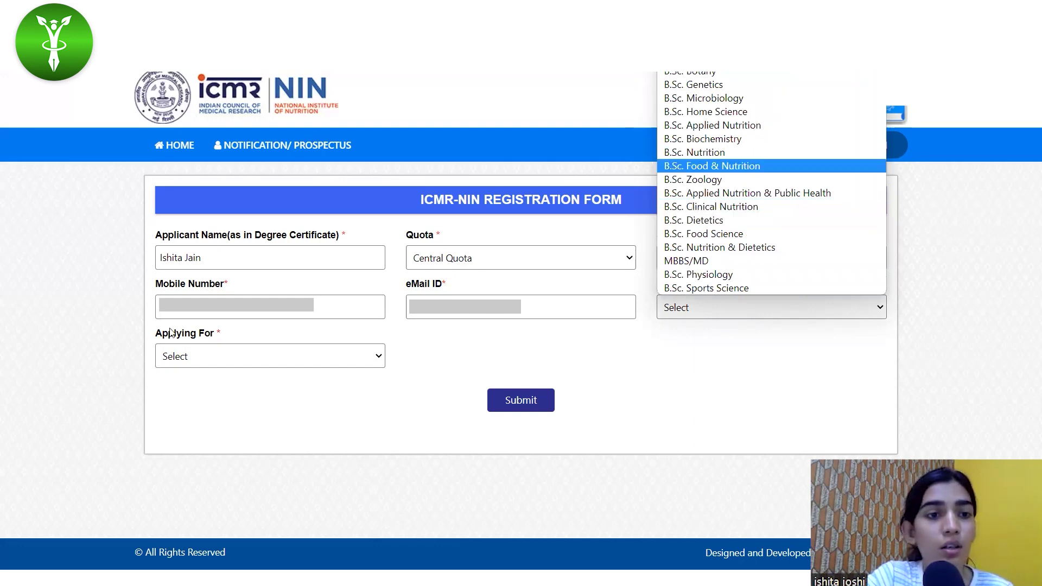
left_click(164, 357)
left_click(164, 357)
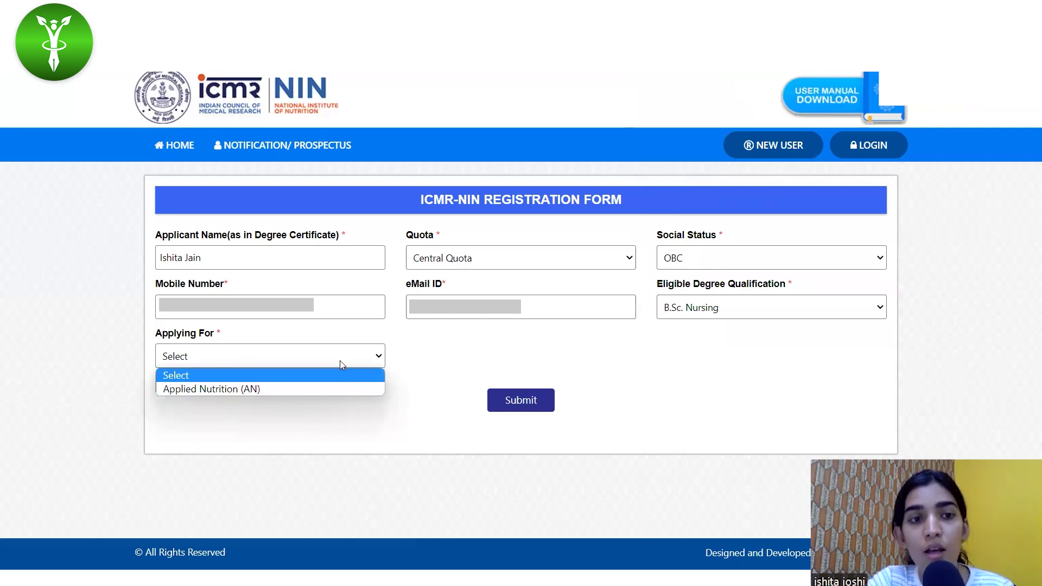
left_click(327, 390)
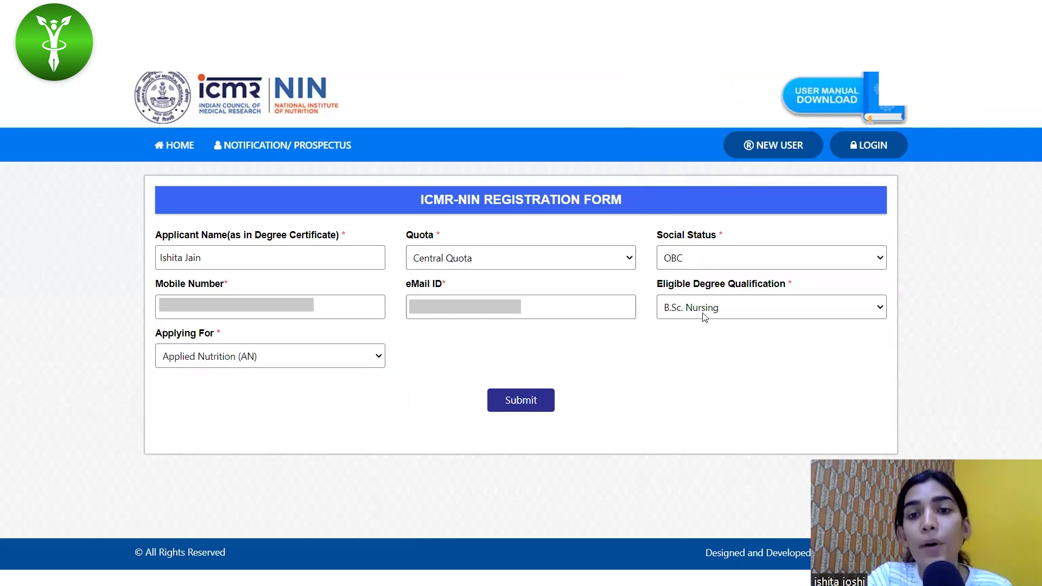
Switch the eligible degree to B.Sc. Sports Science with Sports Nutrition (SN).
left_click(705, 317)
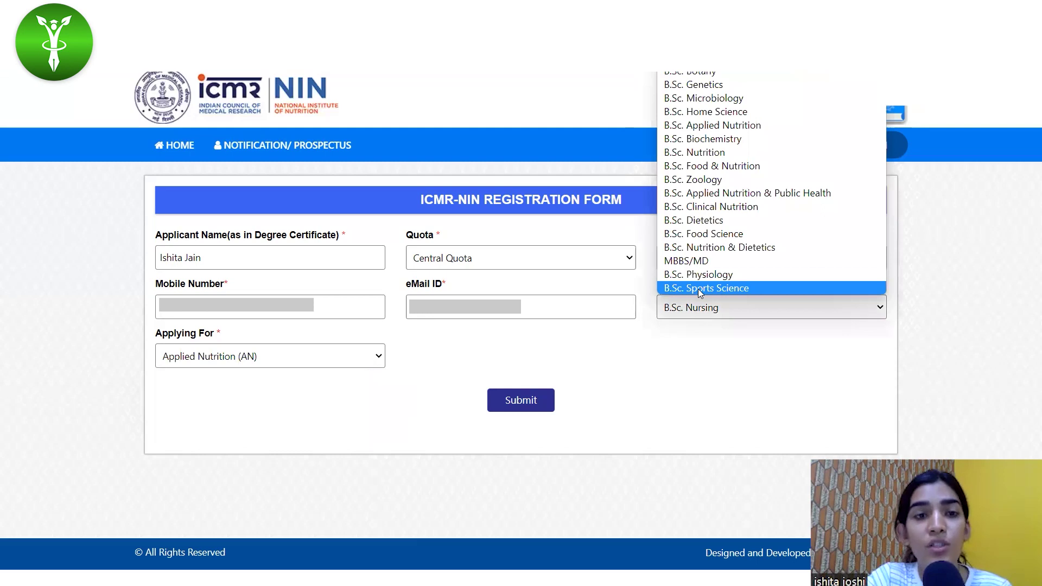
left_click(698, 289)
left_click(251, 355)
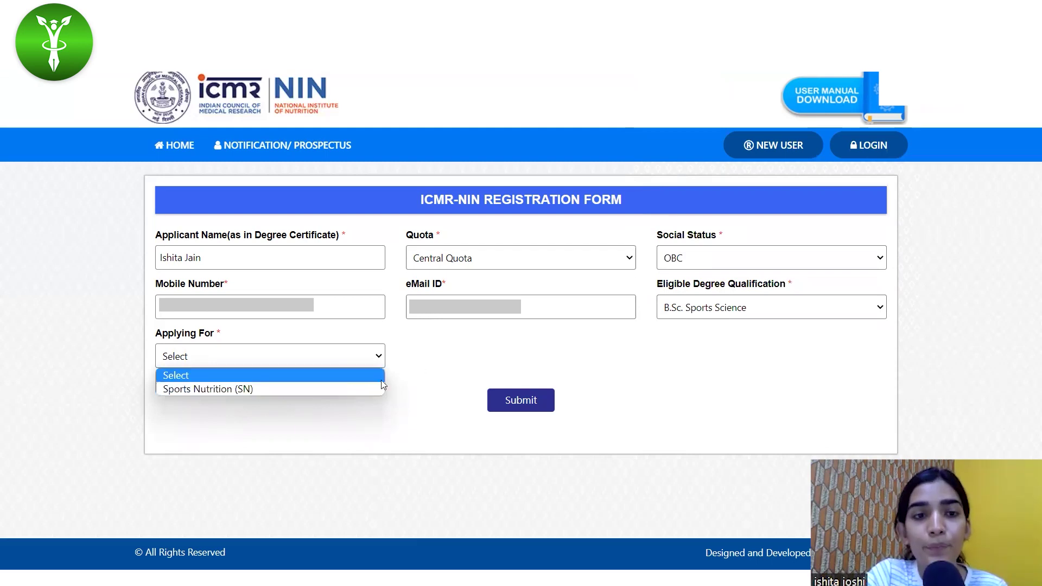
left_click(311, 391)
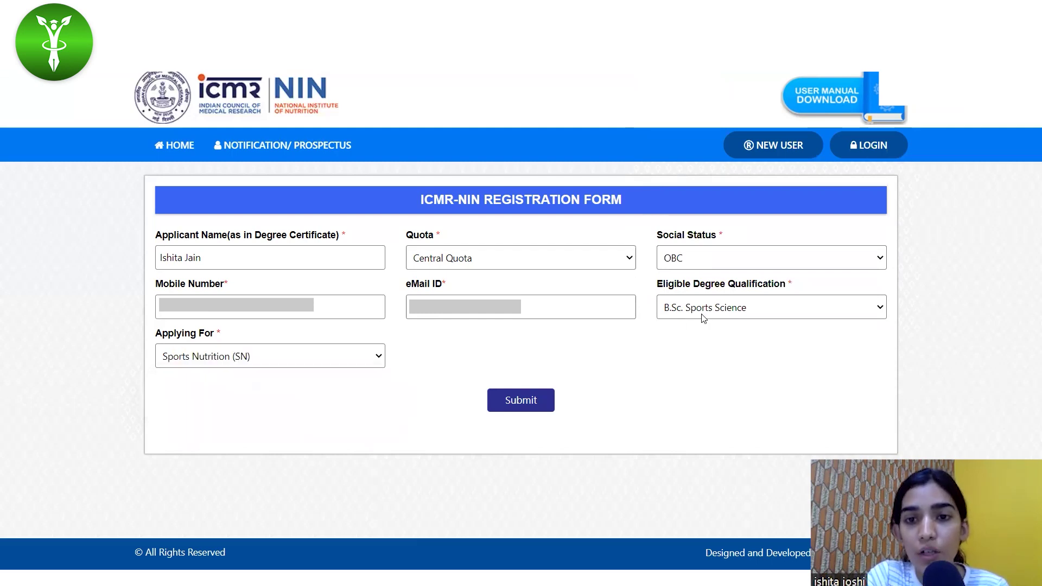
Settle on B.Sc. Food & Nutrition applying for Both AN & SN, and submit.
left_click(704, 318)
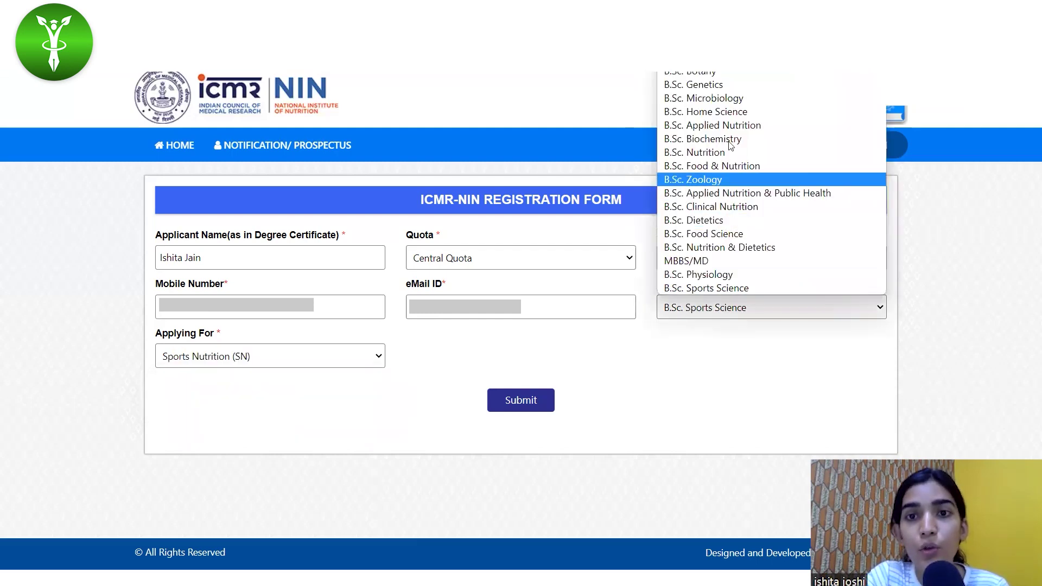
left_click(718, 167)
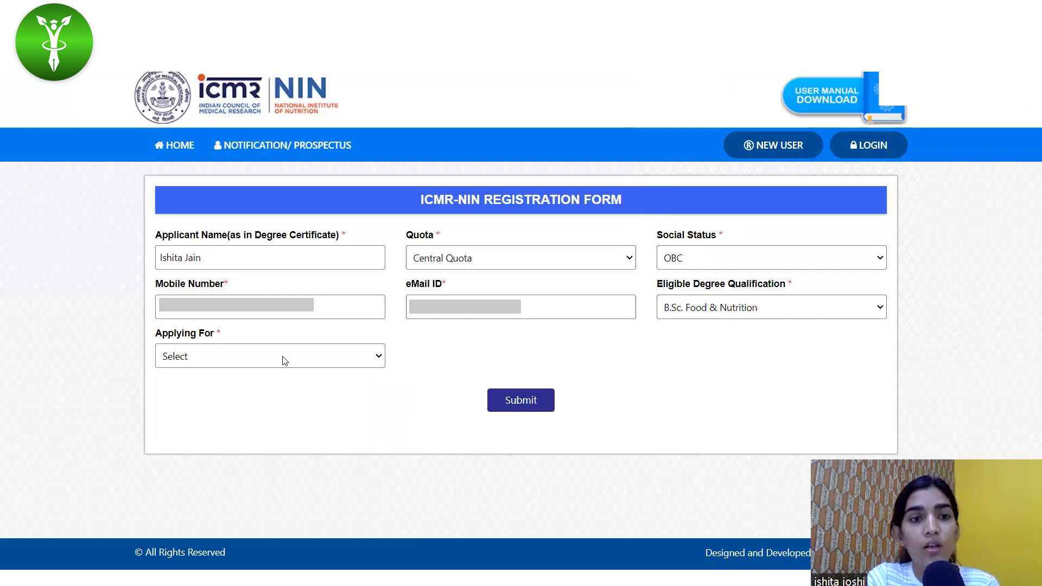
left_click(284, 360)
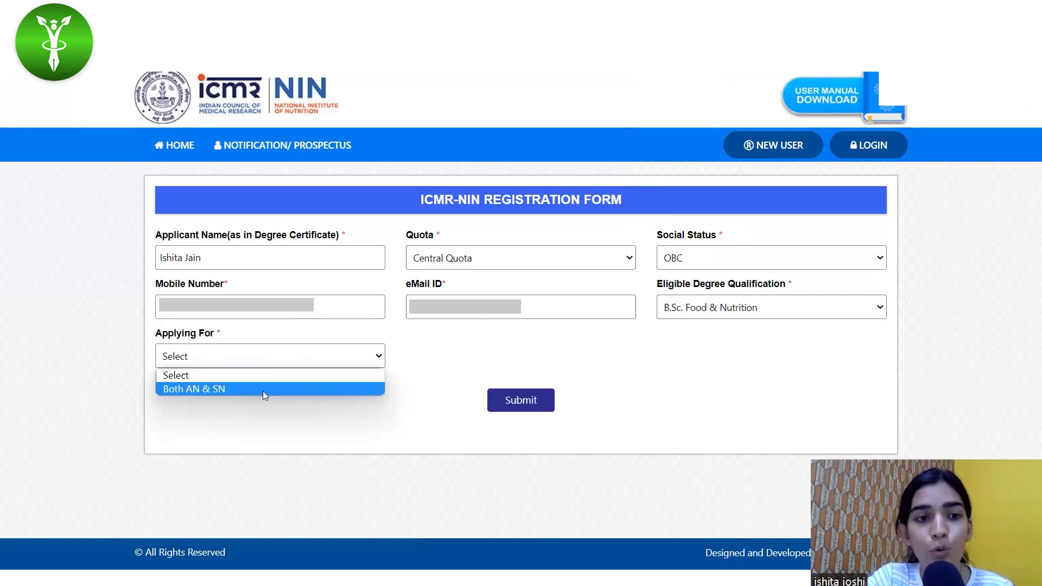
left_click(262, 390)
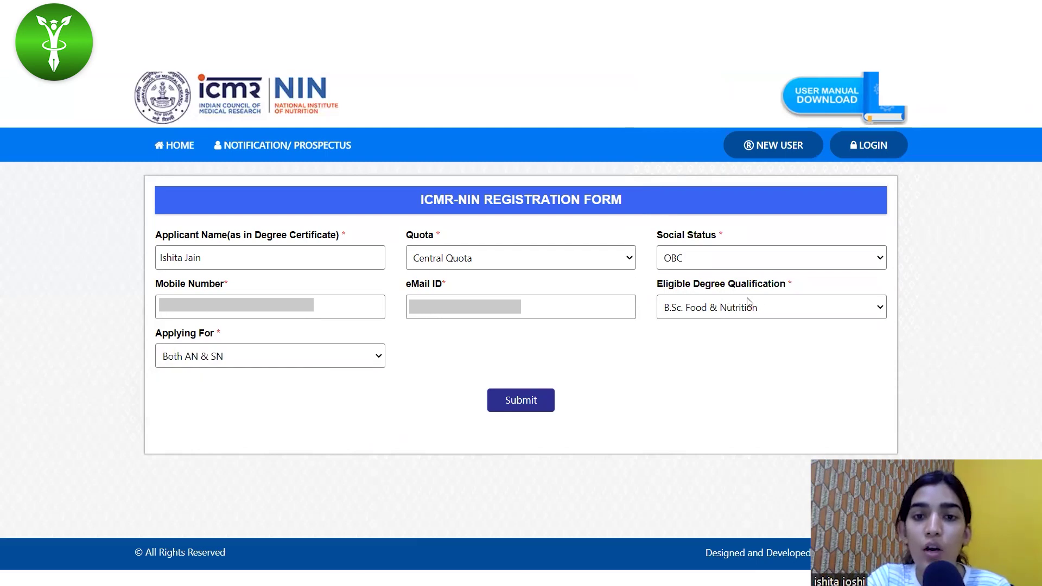
left_click(524, 402)
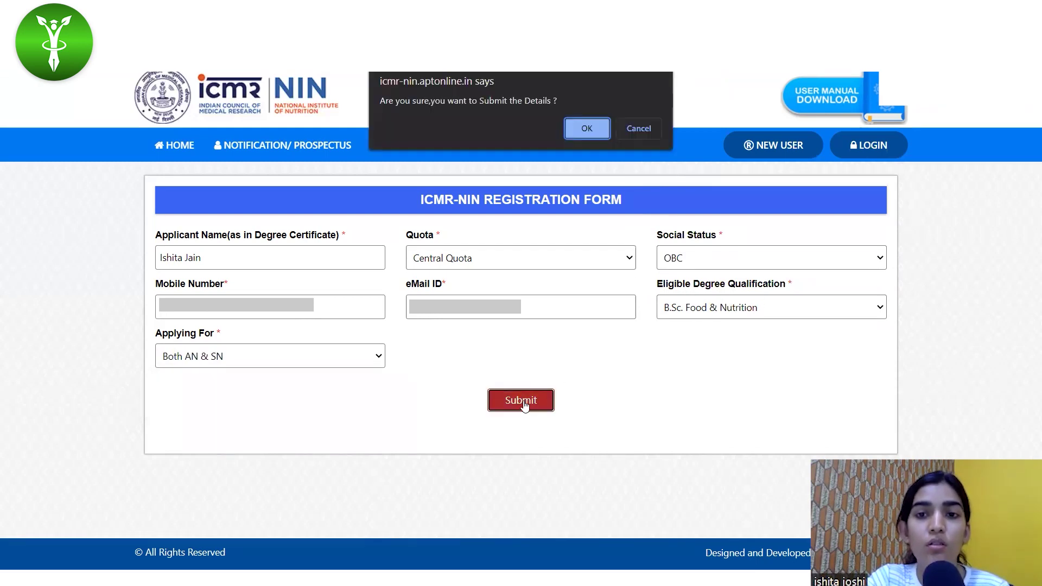
Confirm submission, dismiss the 'already exists' alerts, and resubmit the registration twice more.
left_click(579, 133)
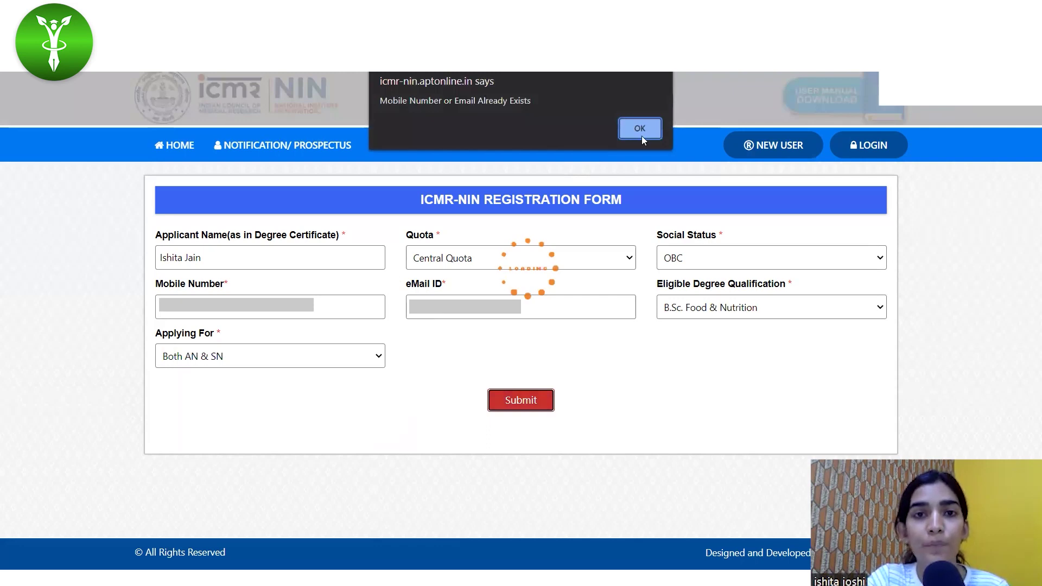
left_click(640, 129)
left_click(512, 408)
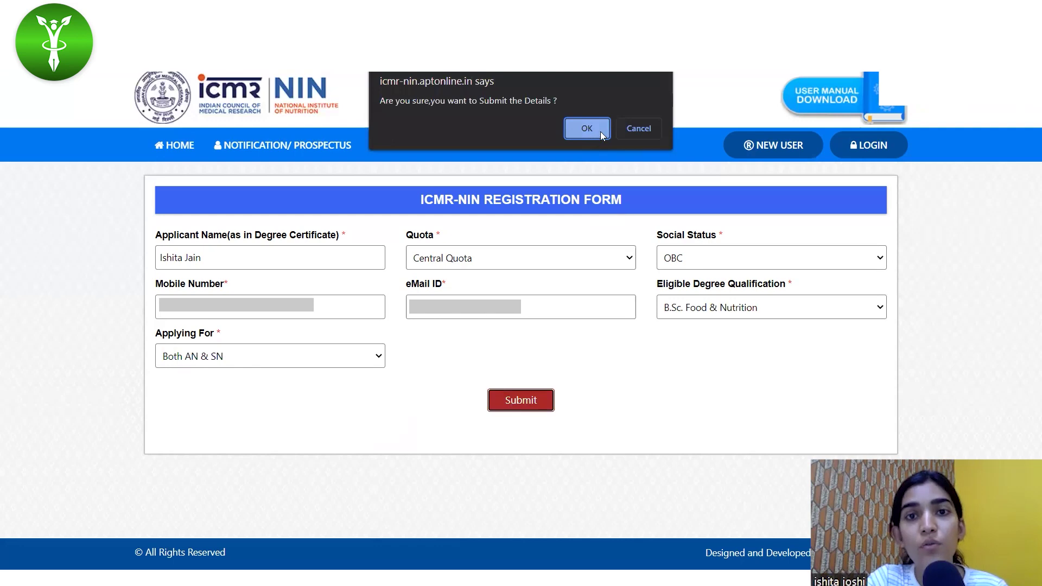
left_click(600, 131)
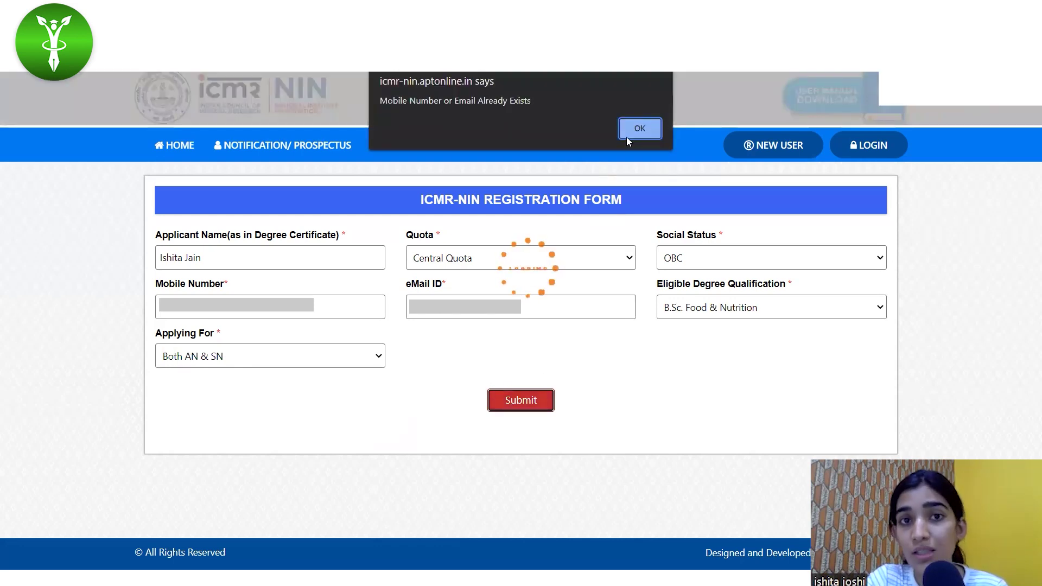
left_click(640, 128)
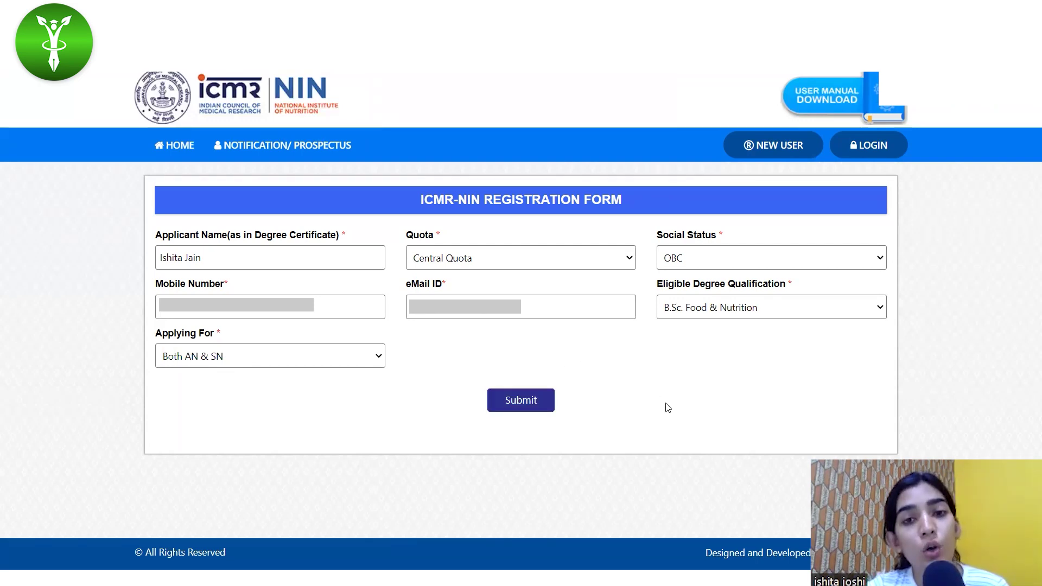
left_click(550, 401)
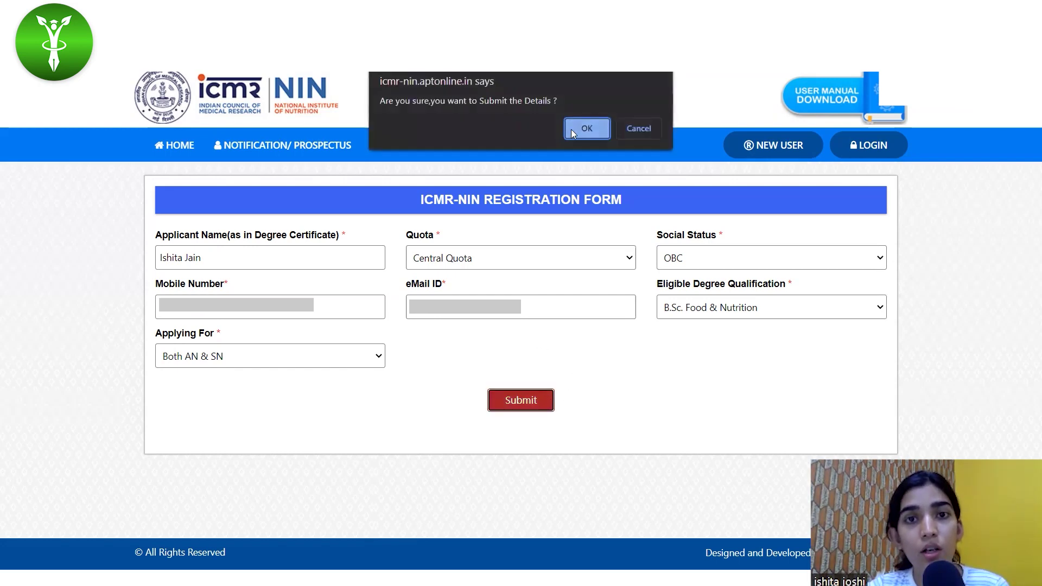
left_click(571, 129)
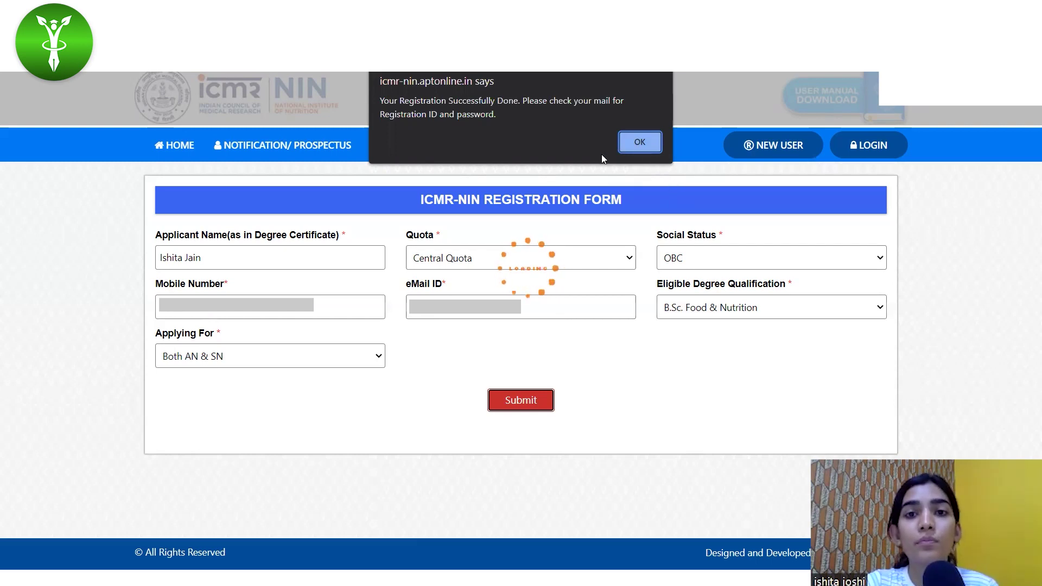
Acknowledge registration, change the account password, and paste the registration ID to log in again.
left_click(639, 144)
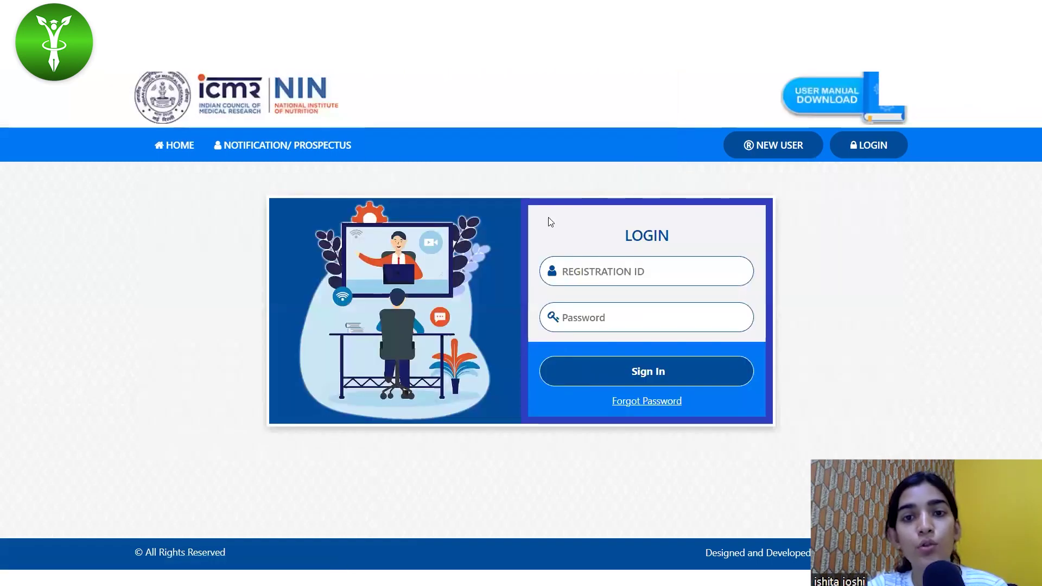
left_click(618, 268)
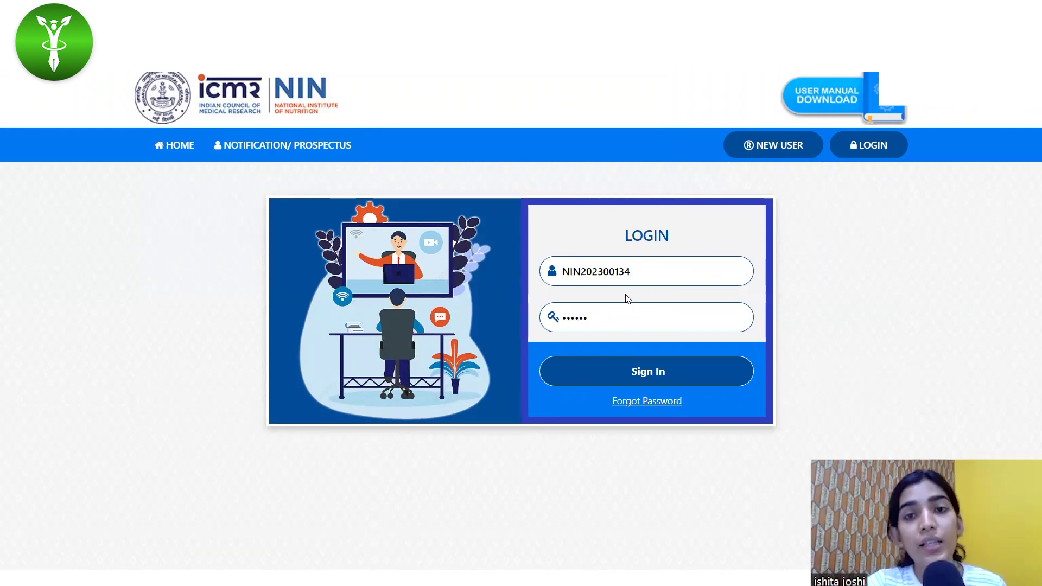
left_click(642, 371)
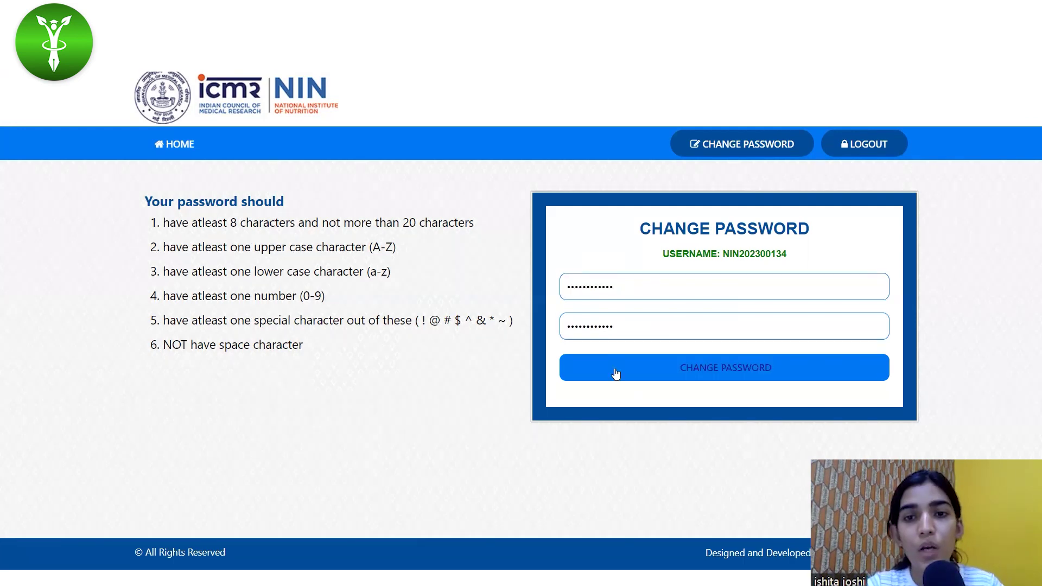
left_click(617, 372)
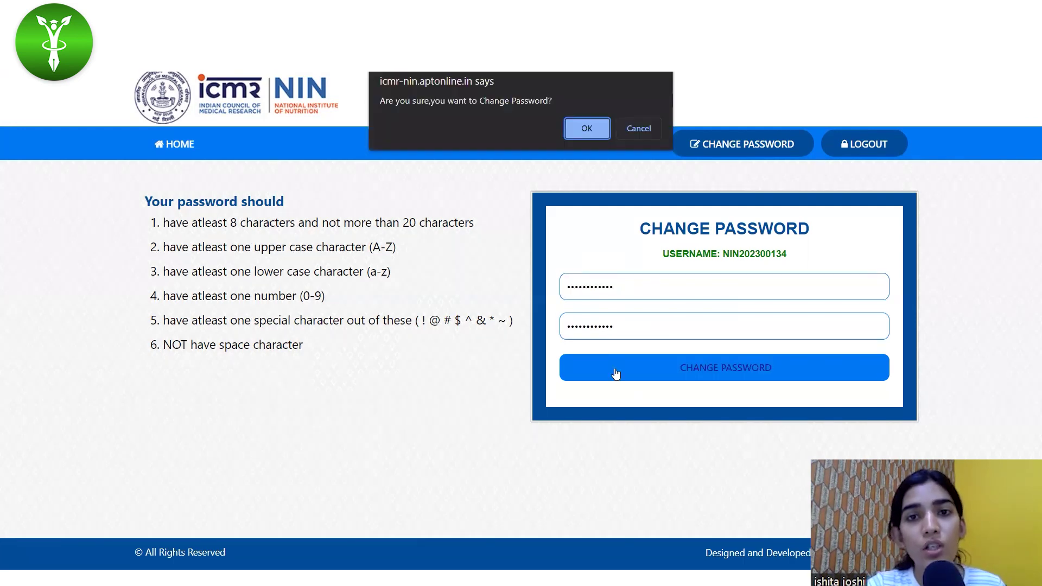
left_click(576, 134)
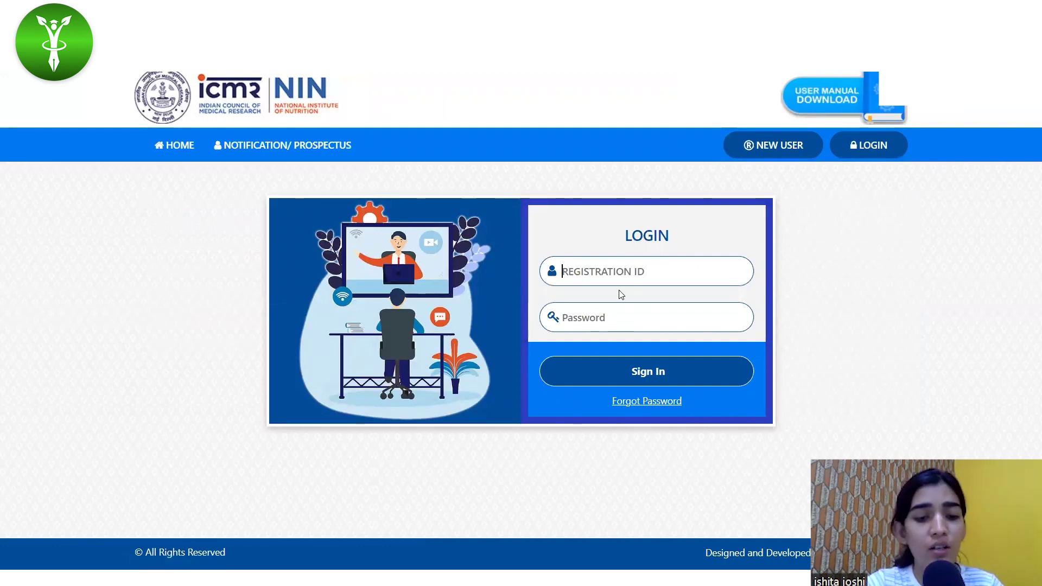
key("ctrl+v")
left_click(590, 320)
Sign in with the new password, review Knowyoureligibility.pdf, then close it to return home.
type("************")
left_click(573, 375)
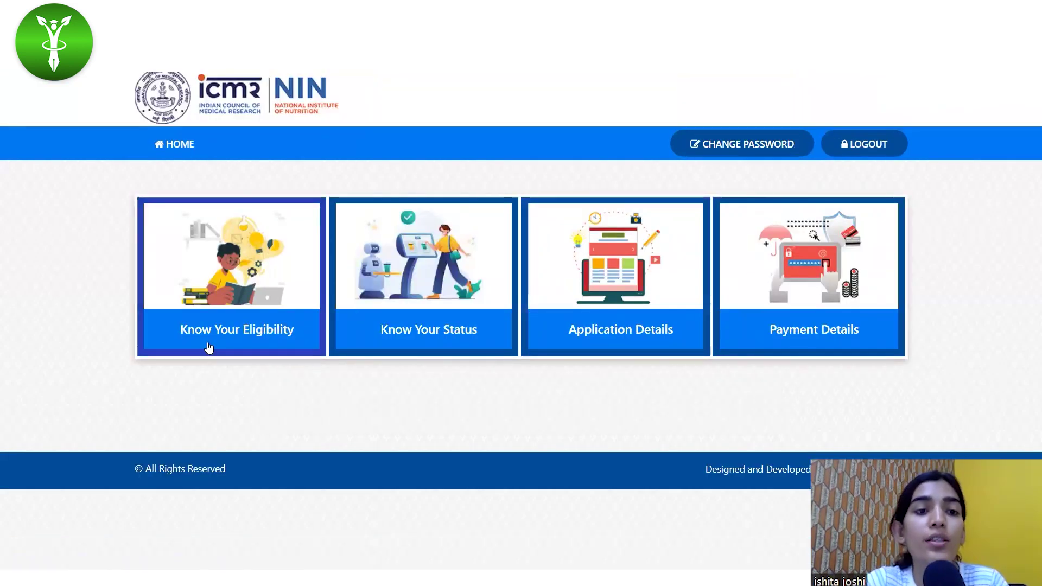
left_click(287, 336)
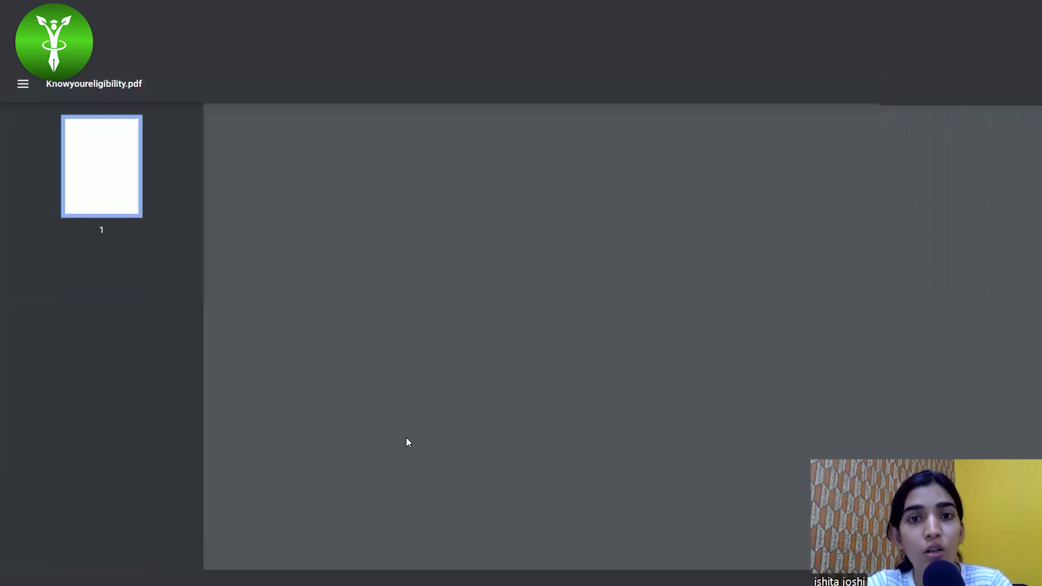
scroll(518, 346, "down", 3)
scroll(489, 272, "up", 3)
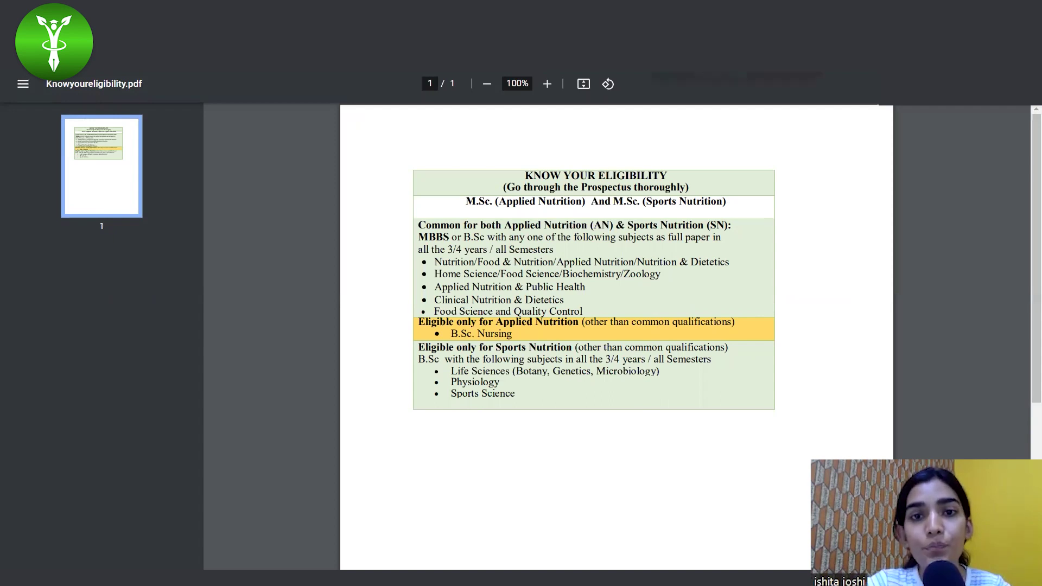
key("ctrl+w")
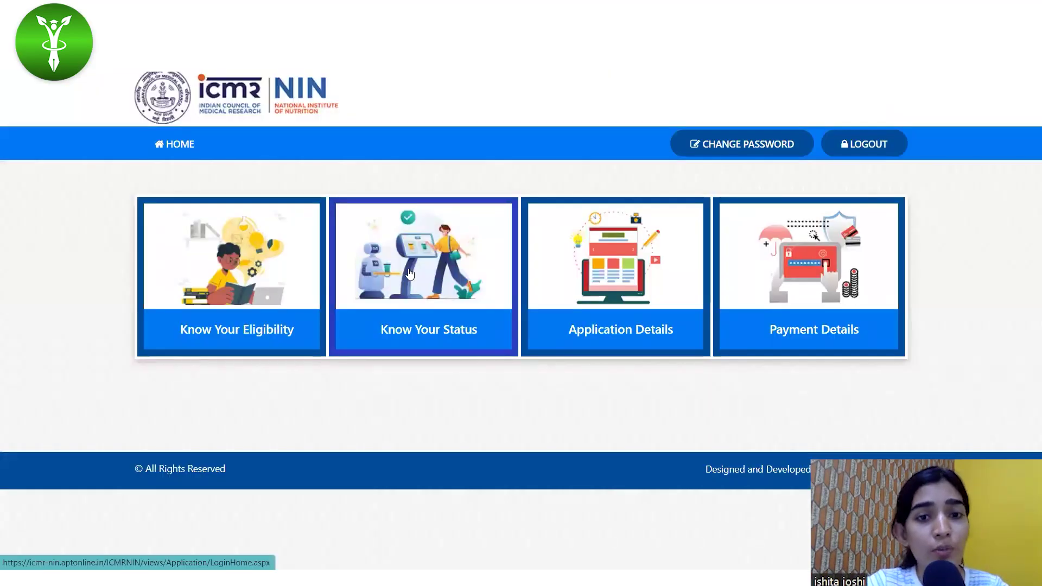
left_click(409, 273)
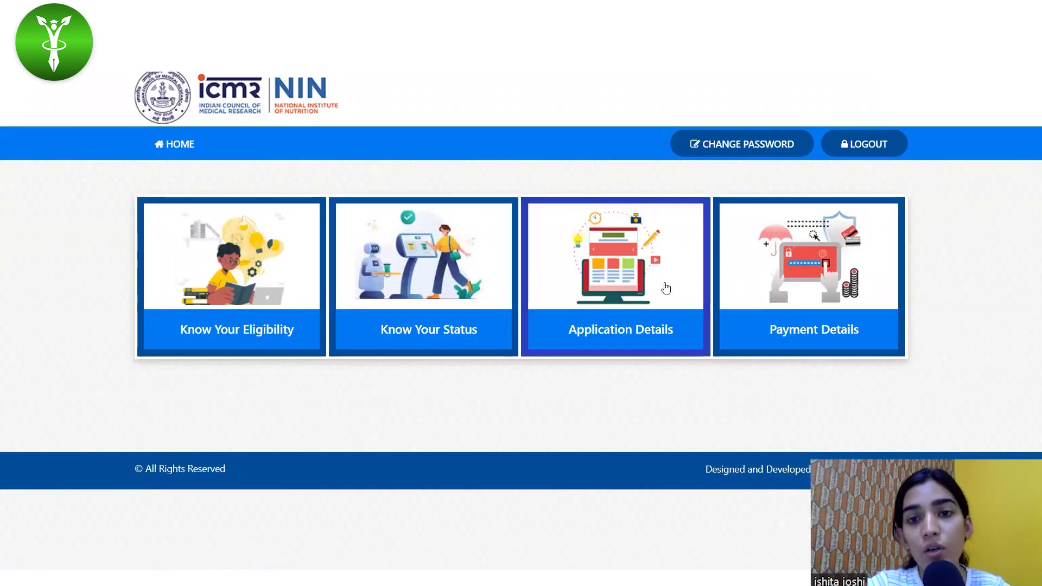
left_click(456, 306)
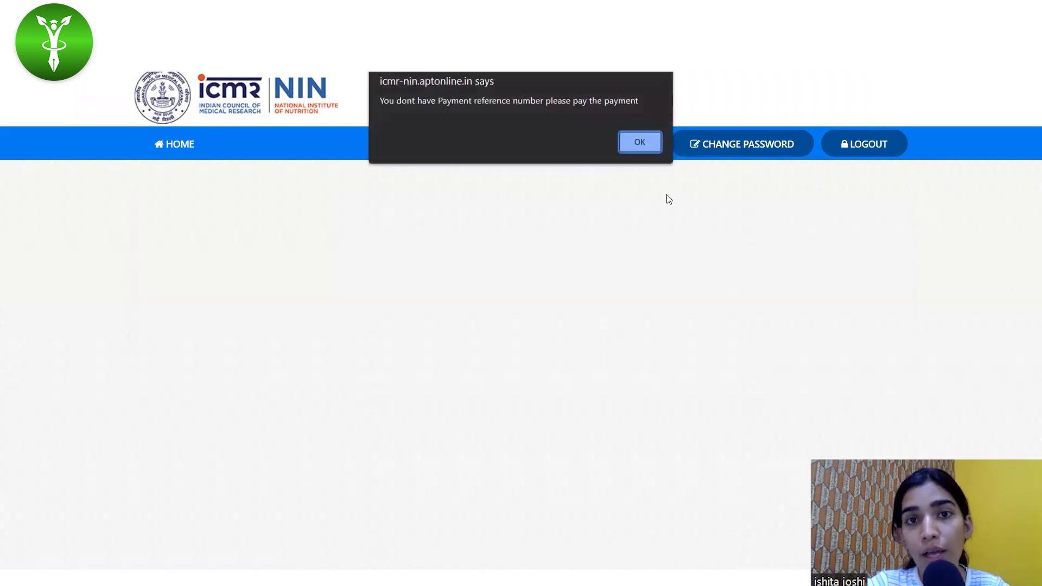
left_click(634, 142)
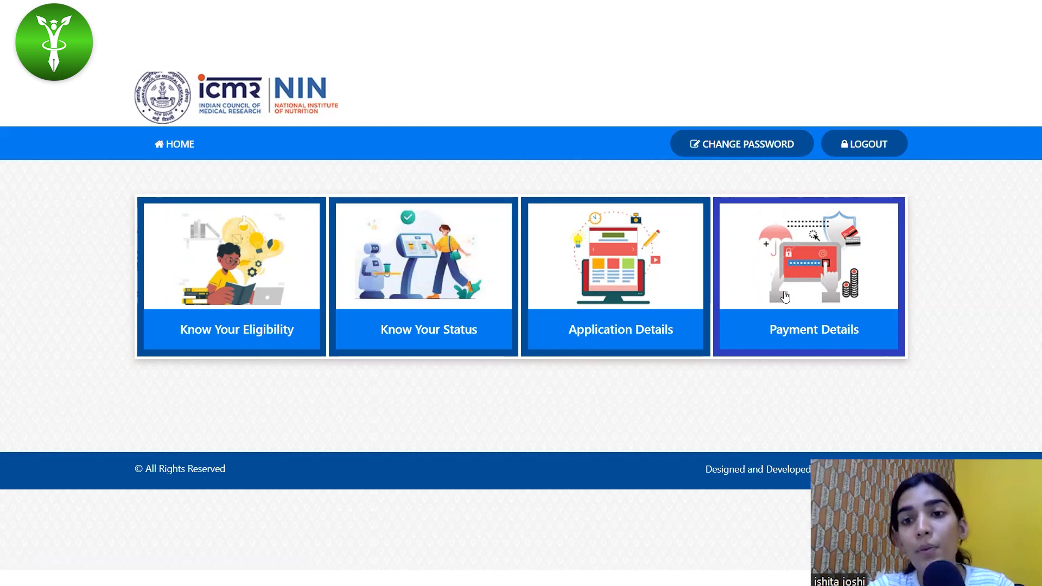
Pay the 3000.00 fee via Net Banking(SBI), accepting the terms, for a 3017.70 total.
left_click(477, 277)
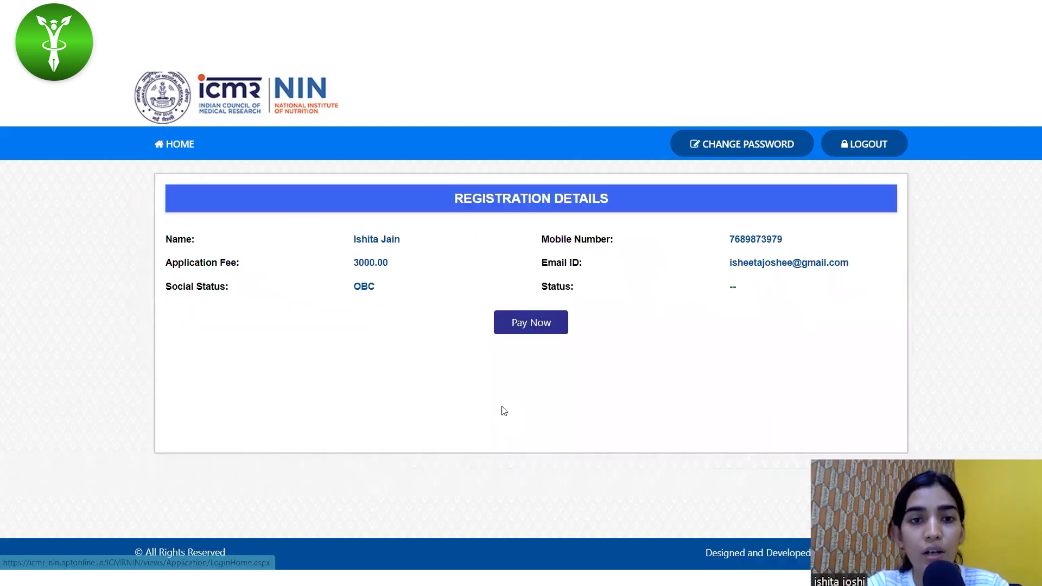
left_click(530, 324)
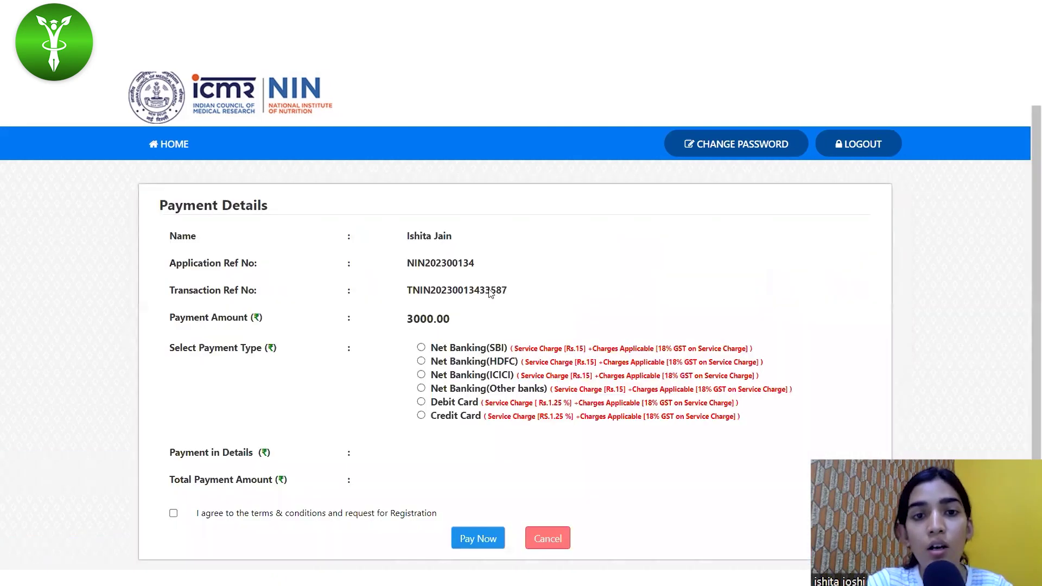
scroll(490, 394, "down", 1)
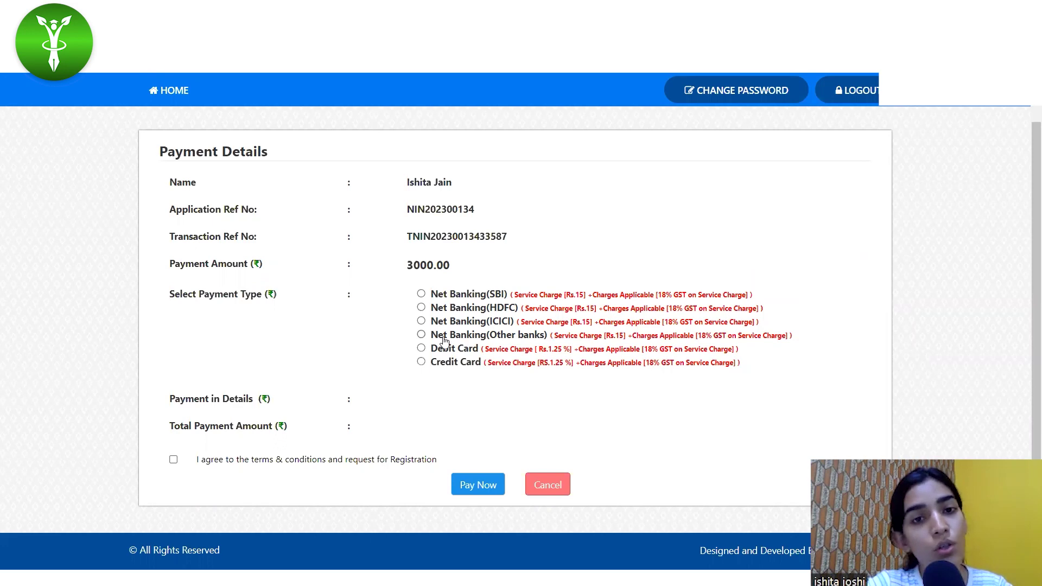
left_click(421, 294)
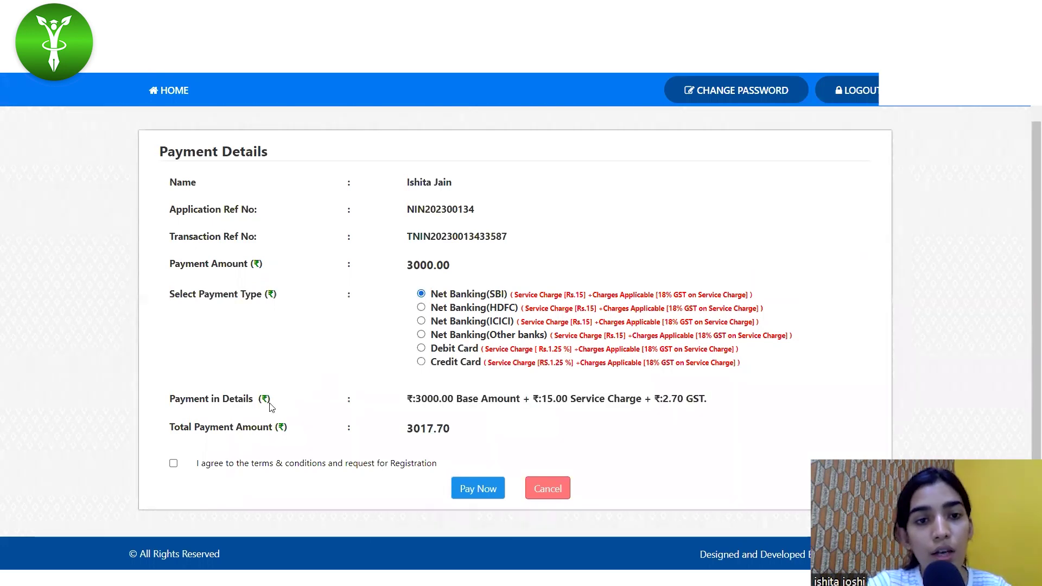
scroll(350, 483, "down", 1)
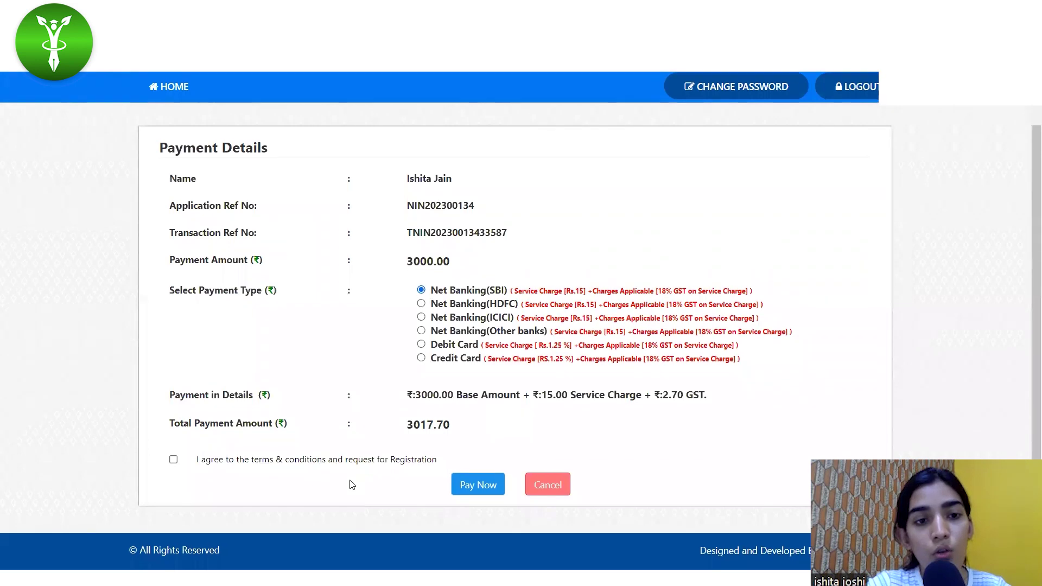
left_click(175, 460)
left_click(483, 485)
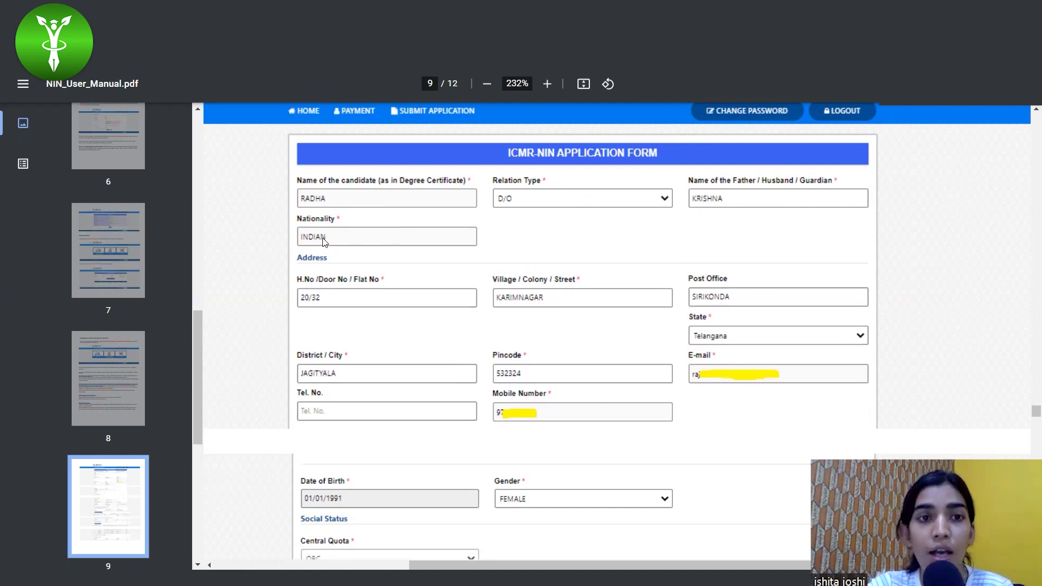
Scroll page 9's sample form from the address fields to Educational Qualification and Marks obtained.
scroll(472, 342, "down", 2)
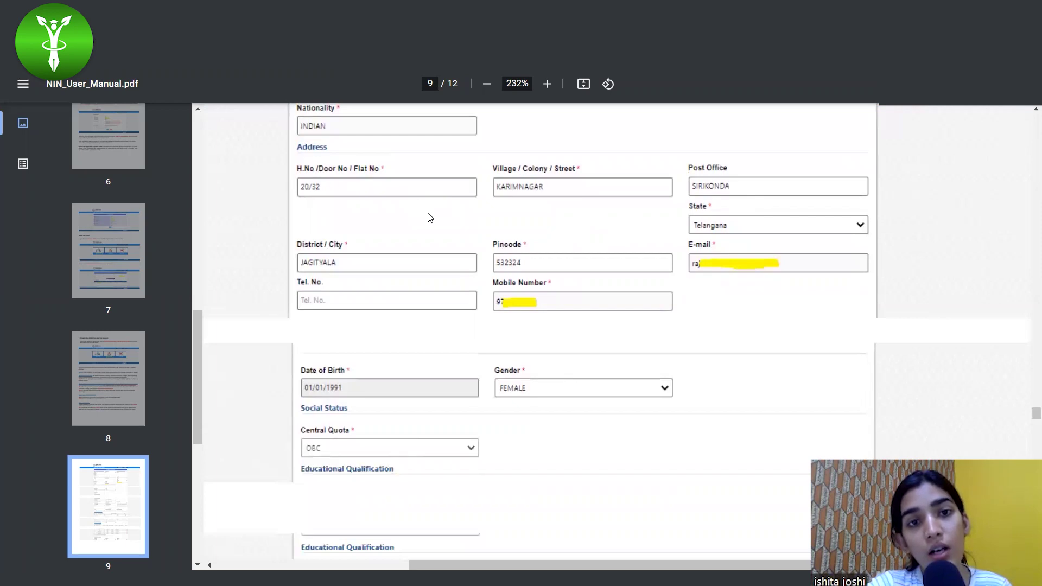
scroll(470, 276, "down", 1)
scroll(570, 244, "down", 1)
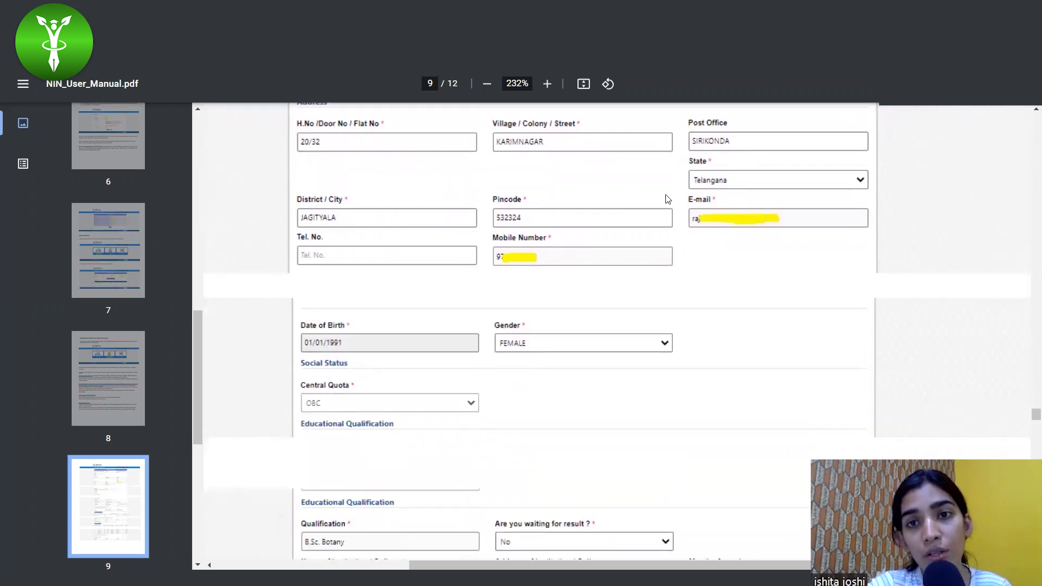
scroll(678, 209, "up", 1)
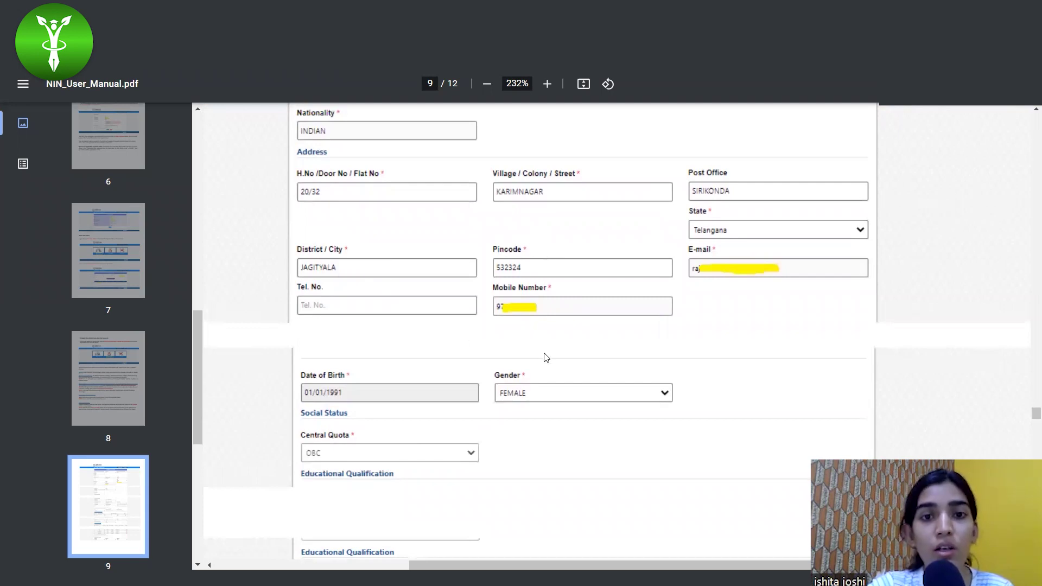
scroll(547, 358, "down", 1)
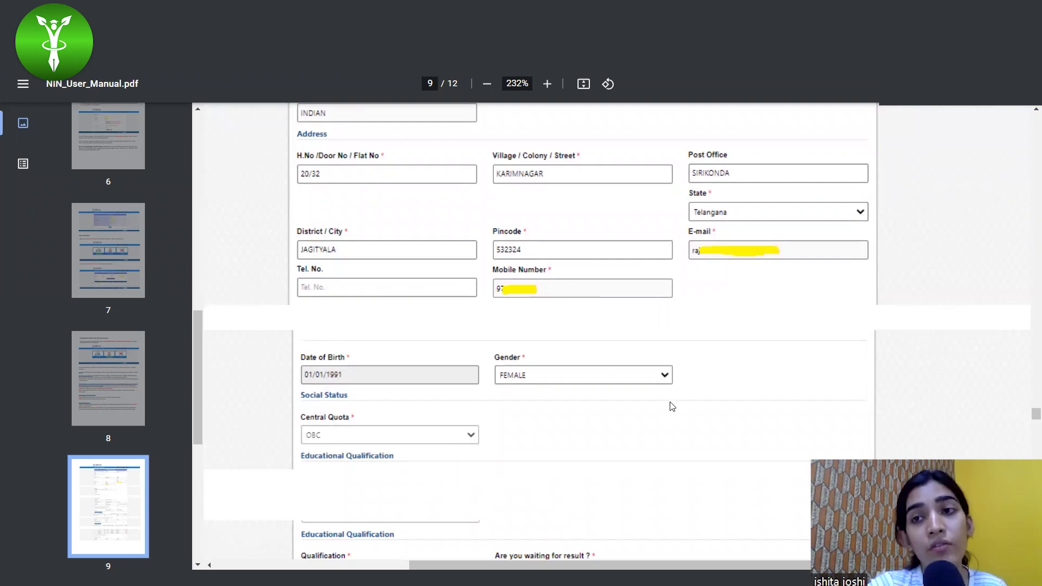
scroll(672, 409, "down", 2)
scroll(671, 407, "down", 2)
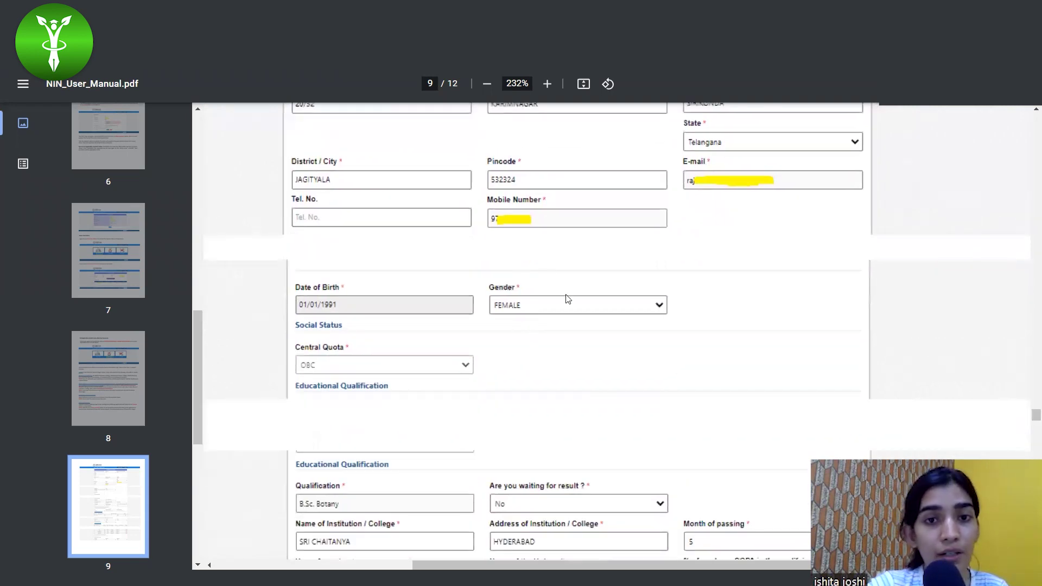
scroll(540, 265, "up", 3)
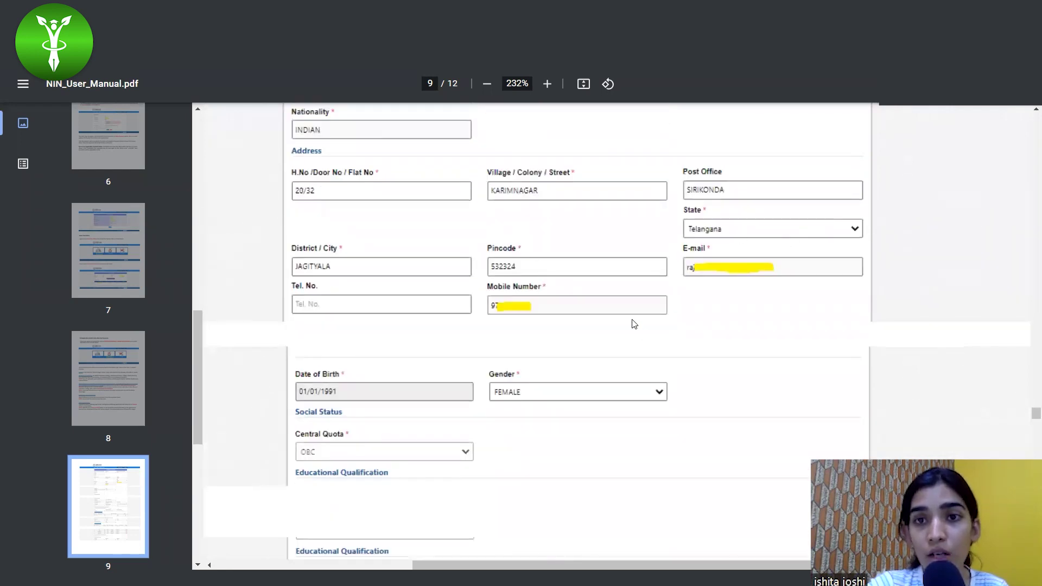
scroll(556, 367, "down", 5)
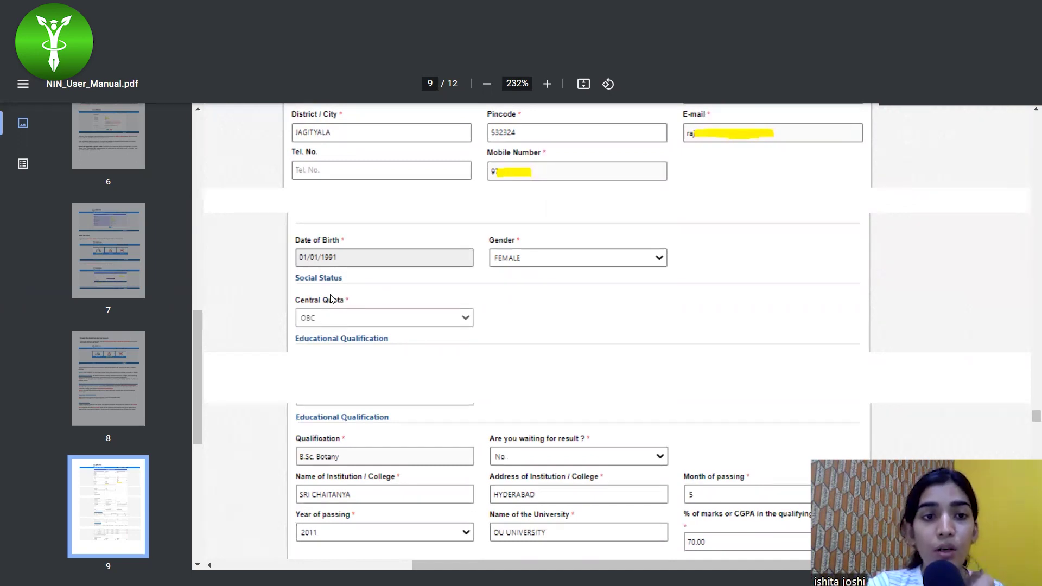
scroll(316, 302, "down", 1)
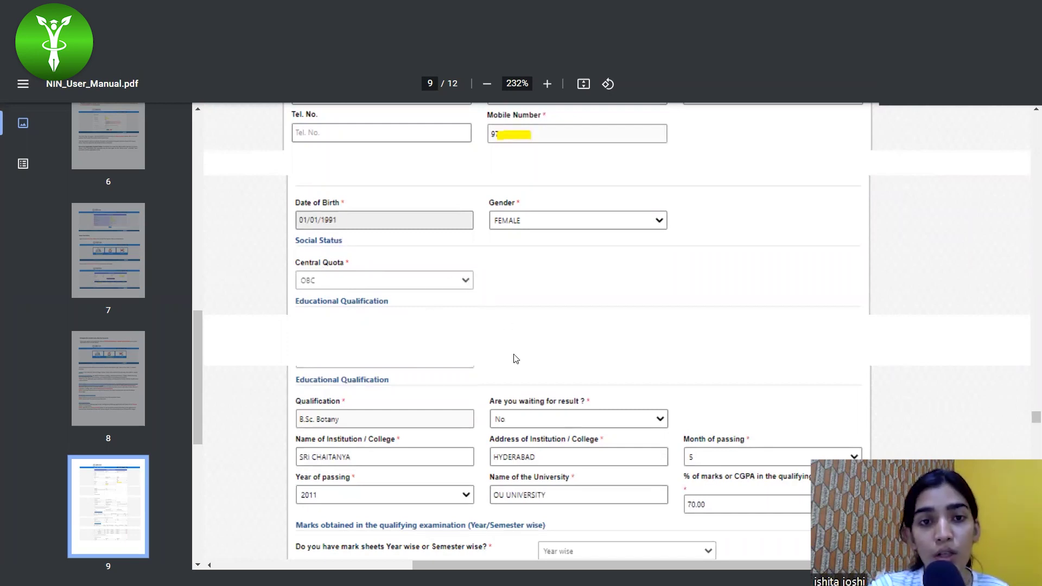
scroll(516, 359, "up", 1)
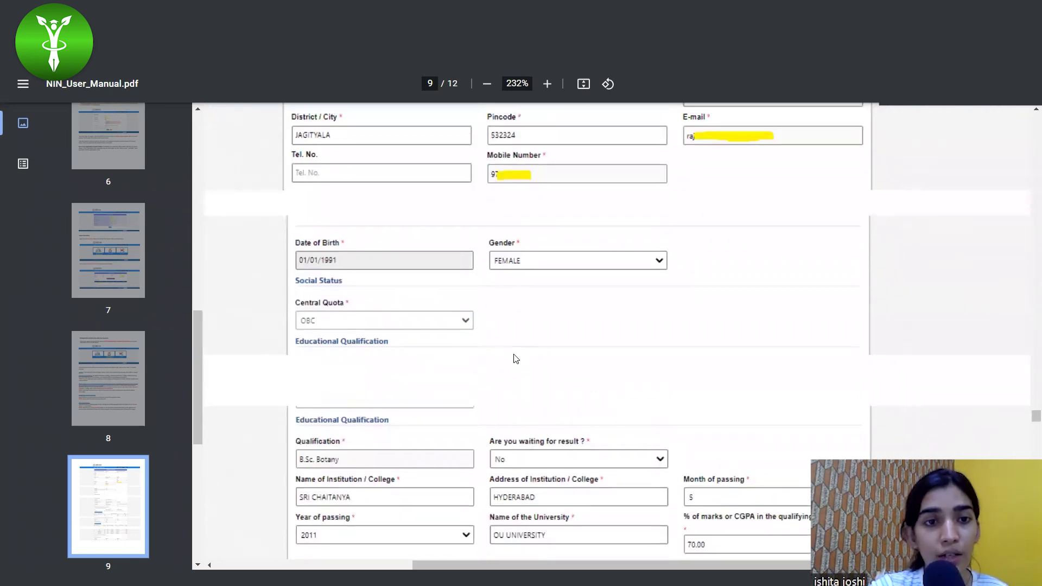
scroll(516, 359, "down", 3)
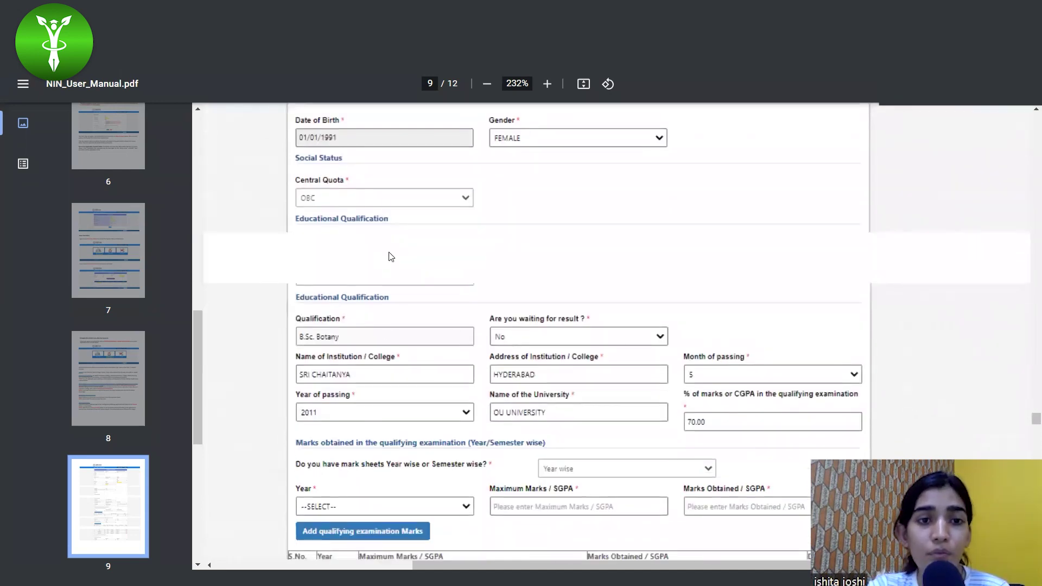
Scroll page 9 down to the 400, 300 and 500 out of 600 marks and IX-class particulars.
scroll(366, 318, "down", 3)
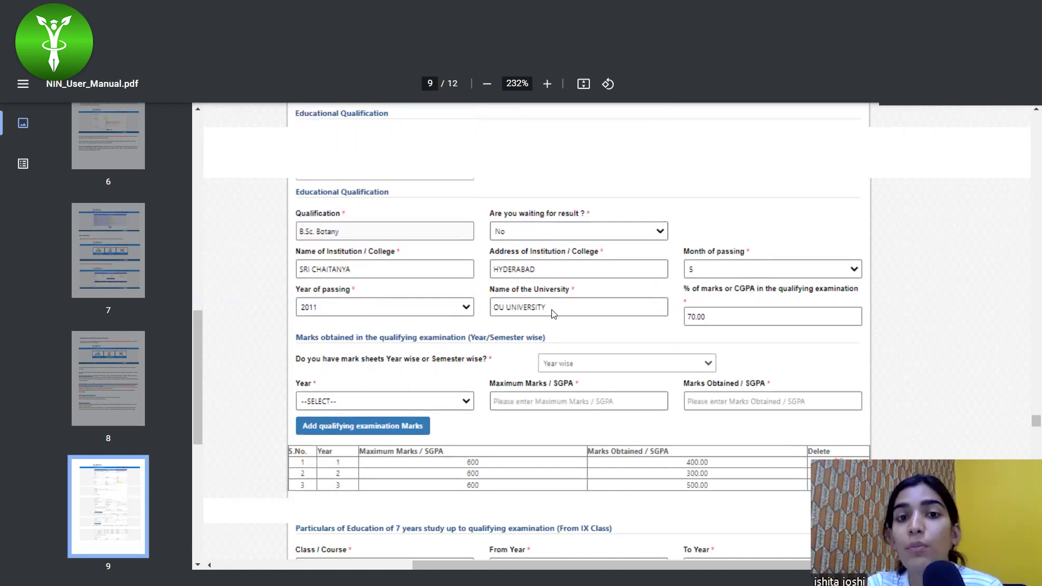
scroll(553, 314, "down", 1)
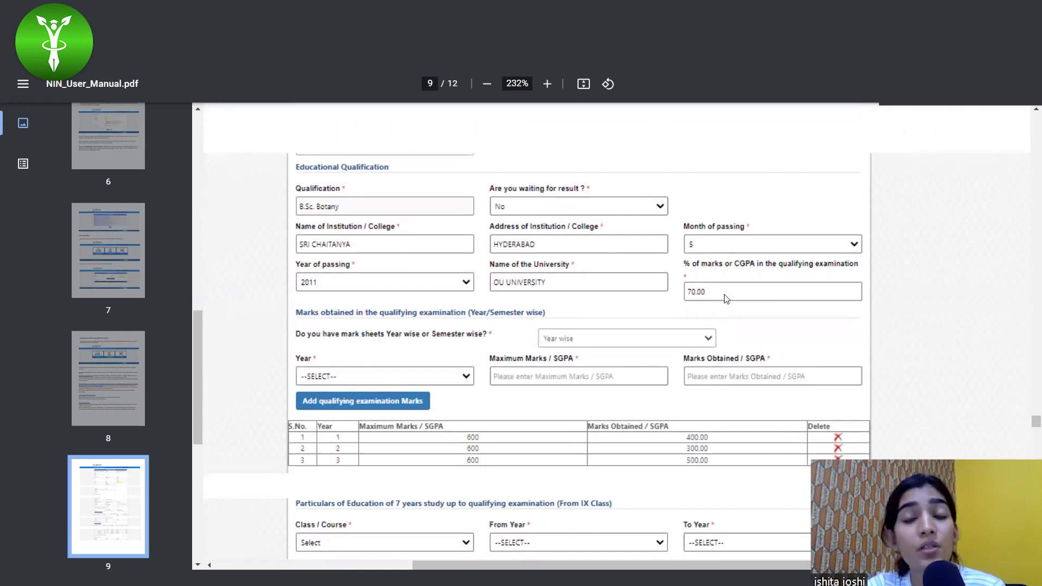
scroll(726, 298, "down", 1)
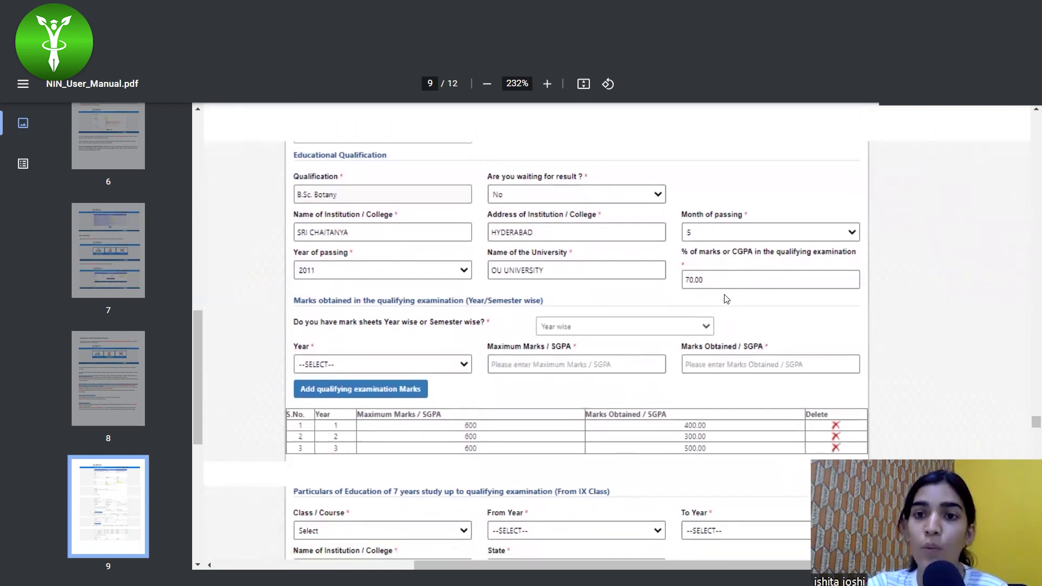
scroll(409, 303, "down", 3)
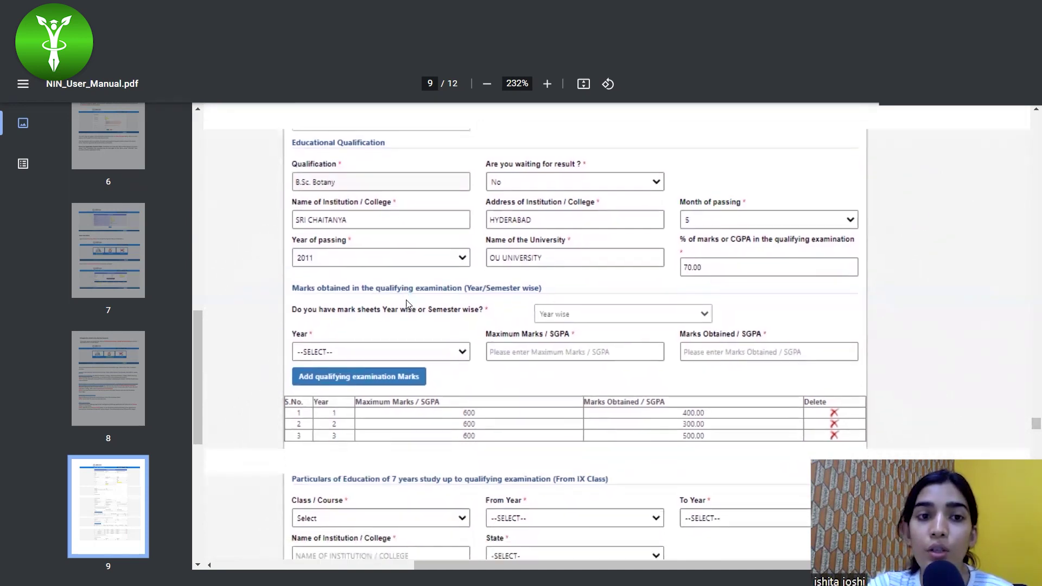
scroll(388, 291, "down", 2)
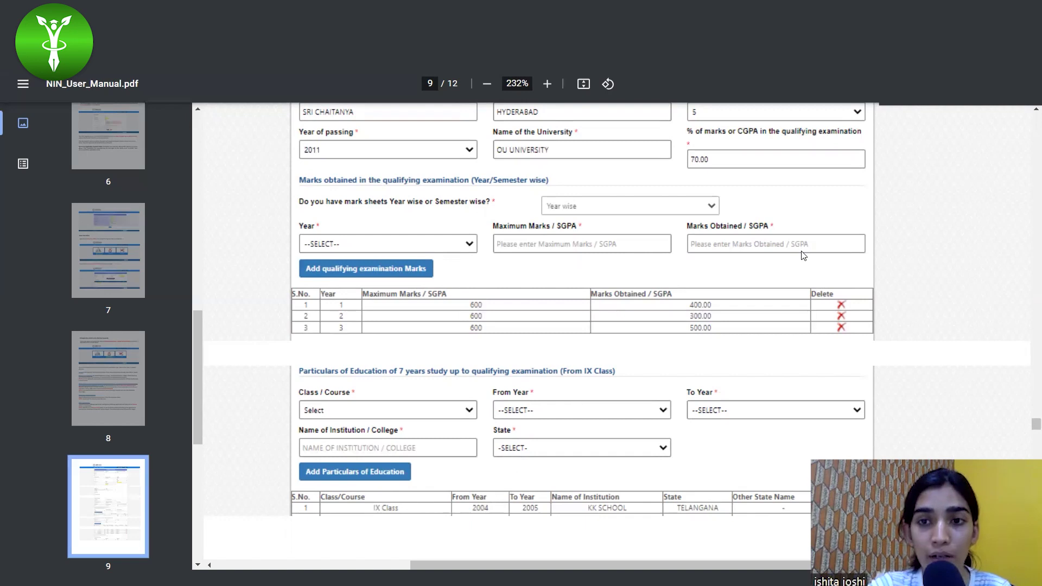
Scroll past the seven-row education table and Preference 1–3 centres to page 10's photo section.
scroll(705, 228, "down", 1)
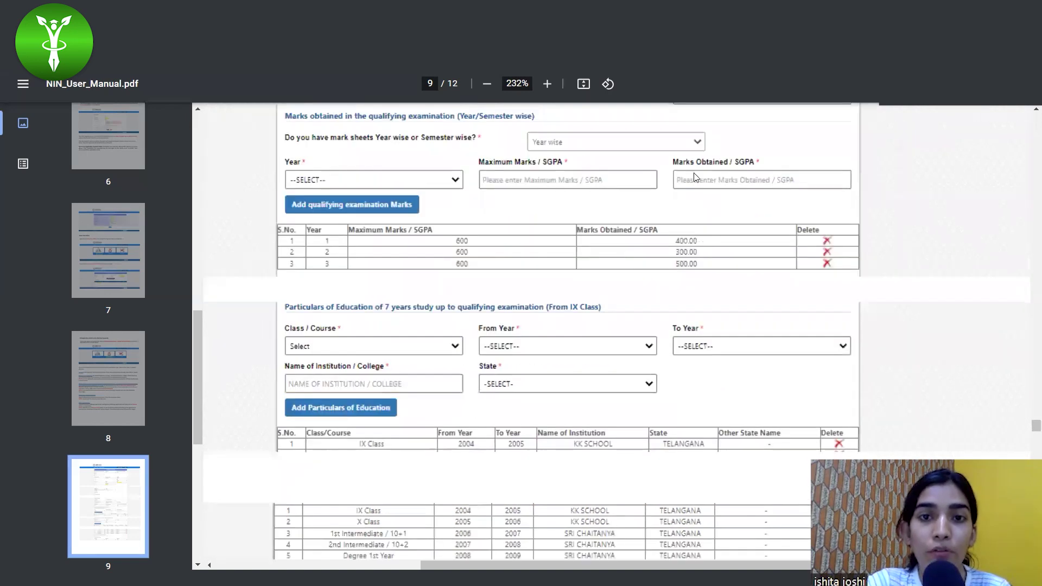
scroll(457, 312, "down", 1)
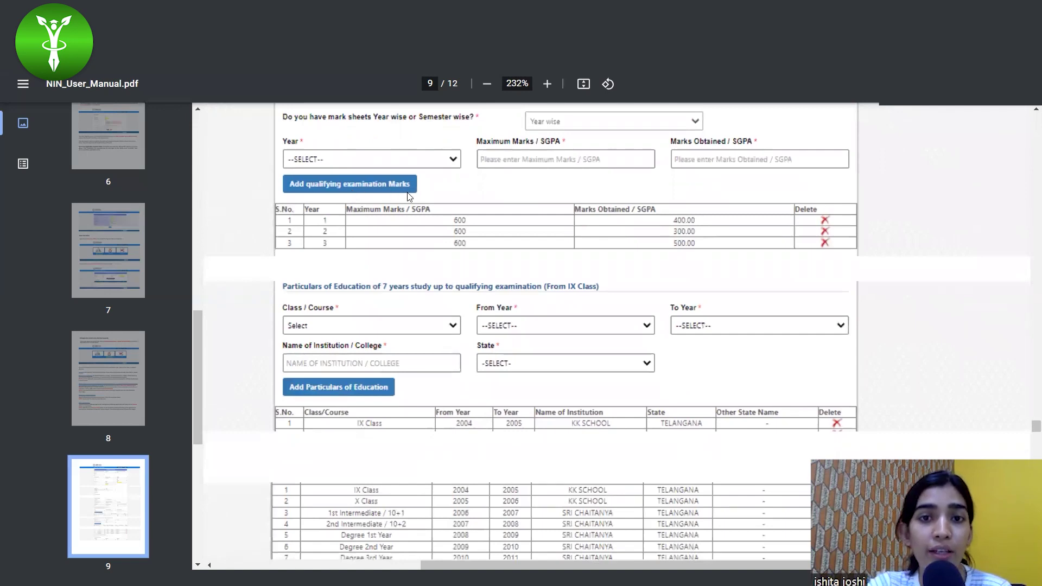
scroll(348, 309, "down", 1)
scroll(345, 309, "down", 3)
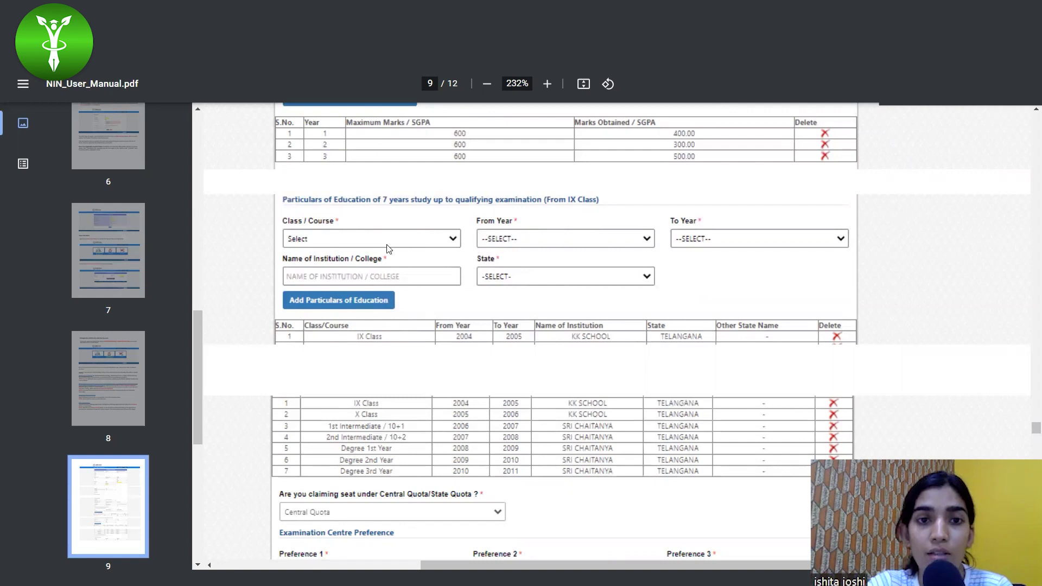
scroll(491, 402, "down", 1)
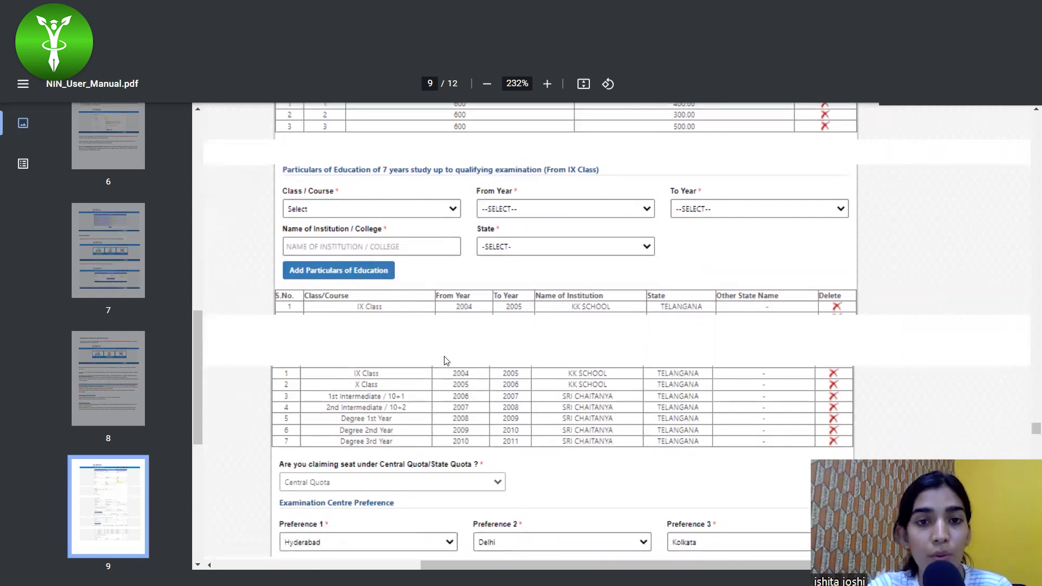
scroll(514, 365, "down", 5)
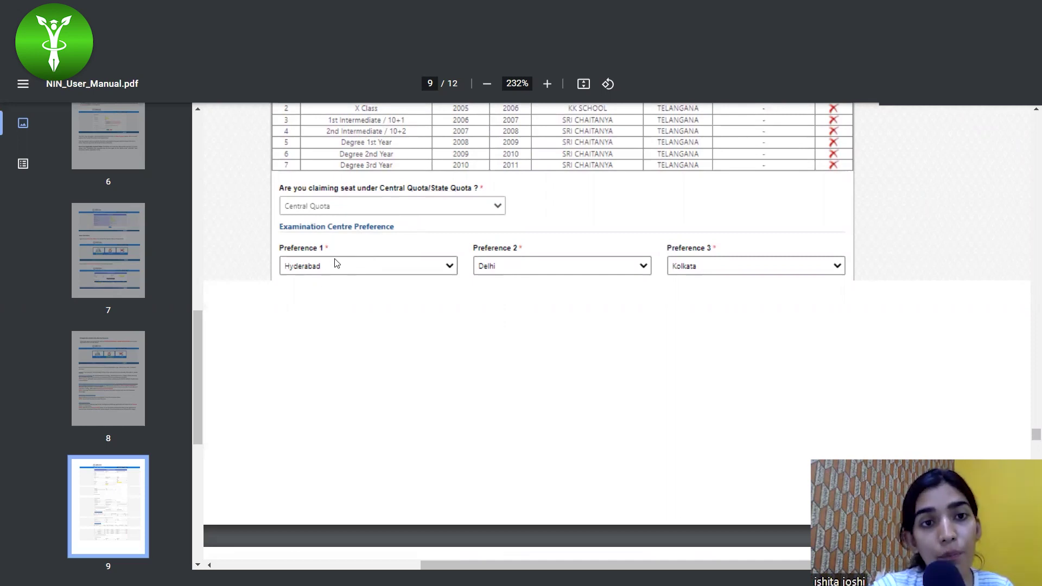
scroll(335, 263, "down", 1)
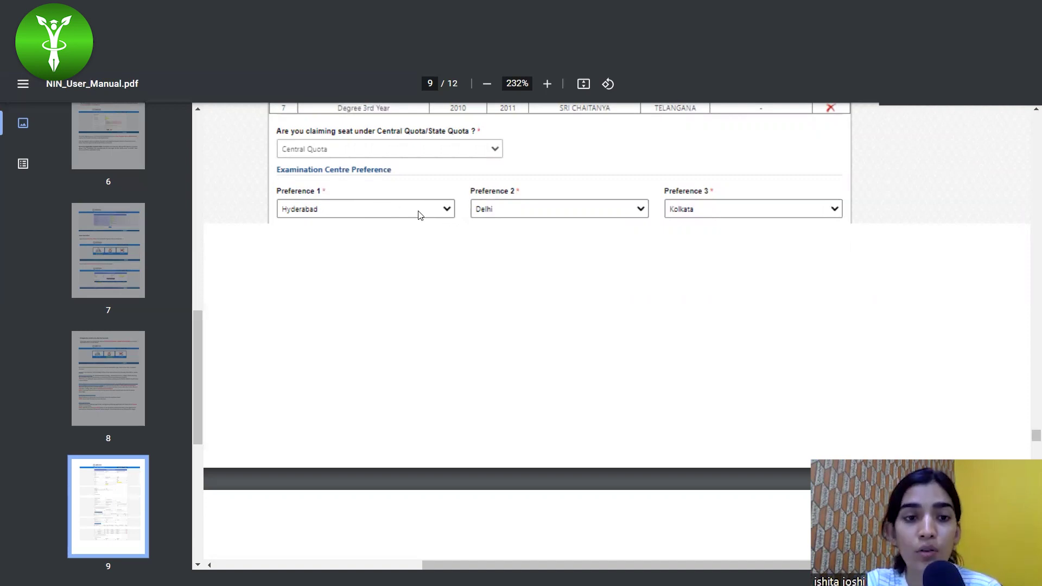
scroll(419, 215, "down", 3)
scroll(419, 215, "down", 4)
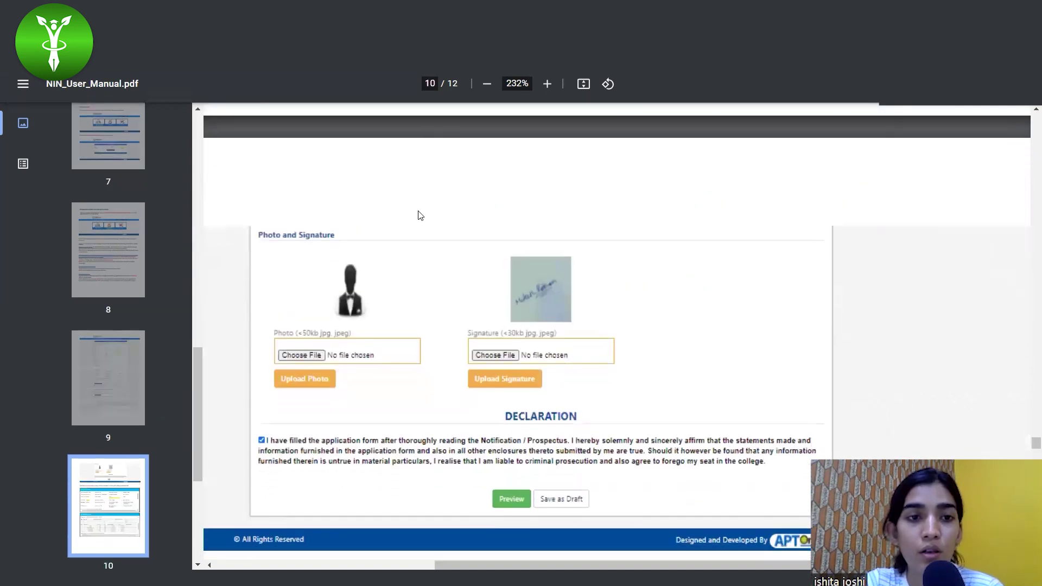
Scroll back up from page 10 to page 9's Examination Centre Preference section.
scroll(419, 215, "up", 7)
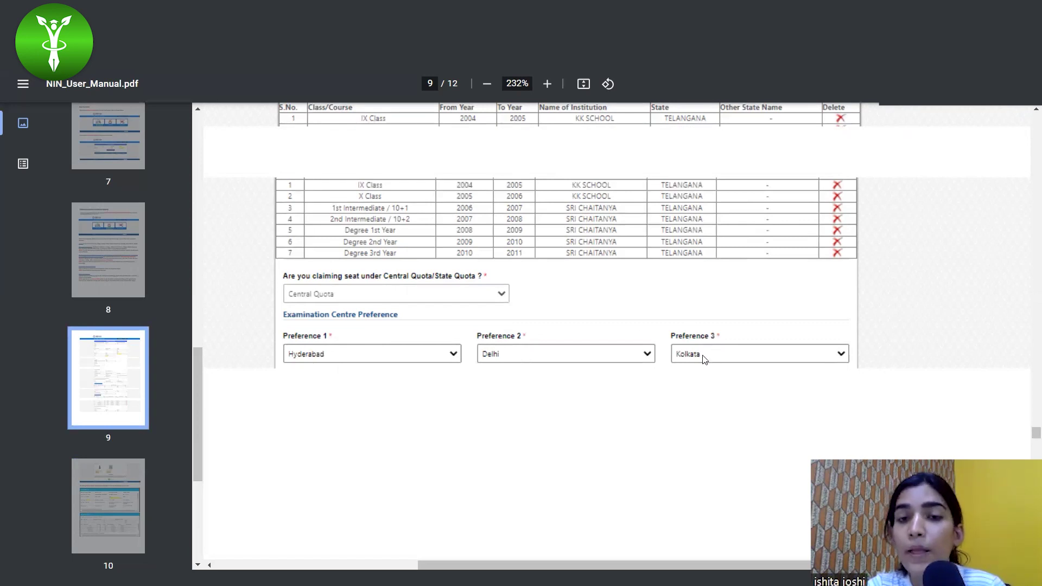
Scroll down past page 9 to the Photo and Signature section on page 10.
scroll(704, 360, "down", 1)
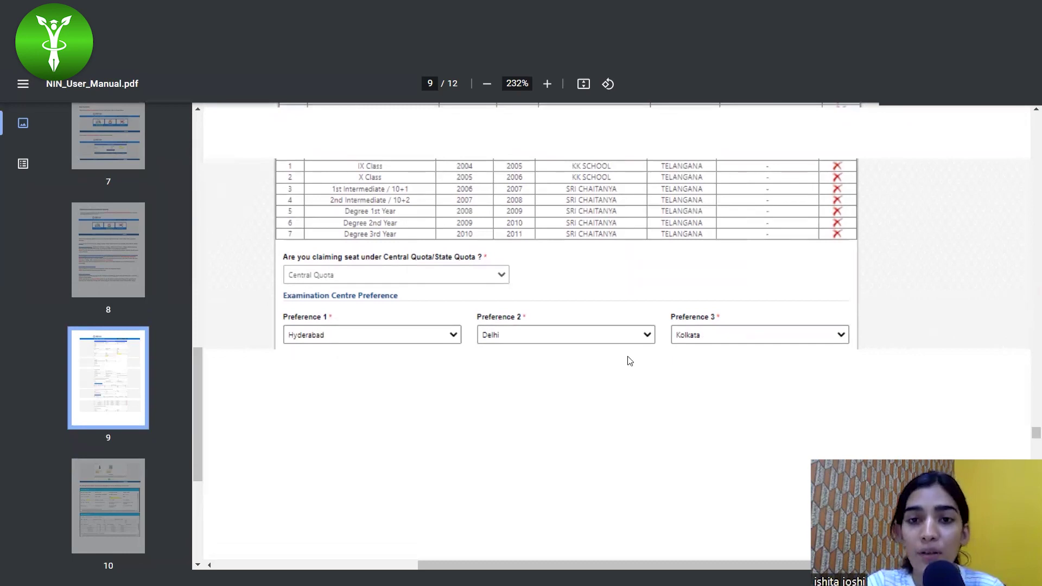
scroll(632, 369, "down", 3)
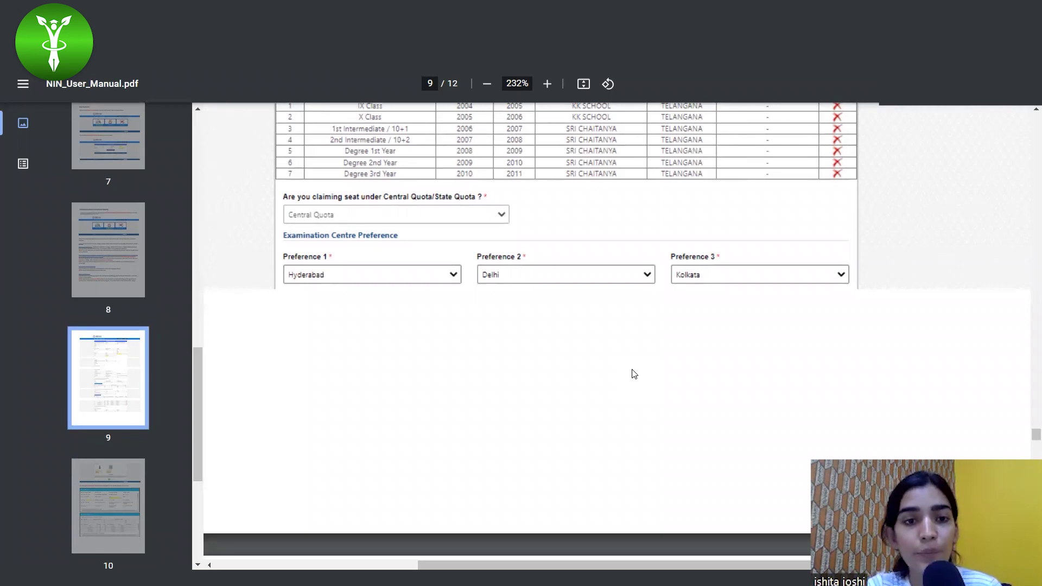
scroll(570, 358, "down", 8)
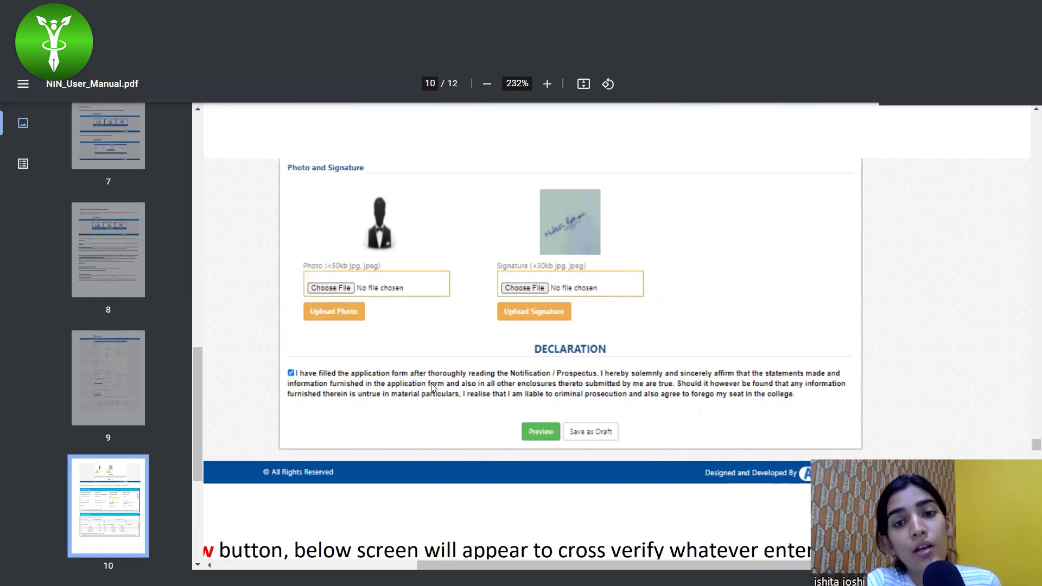
Scroll down page 10 past the declaration and Preview button to the Application Details preview.
scroll(432, 384, "down", 1)
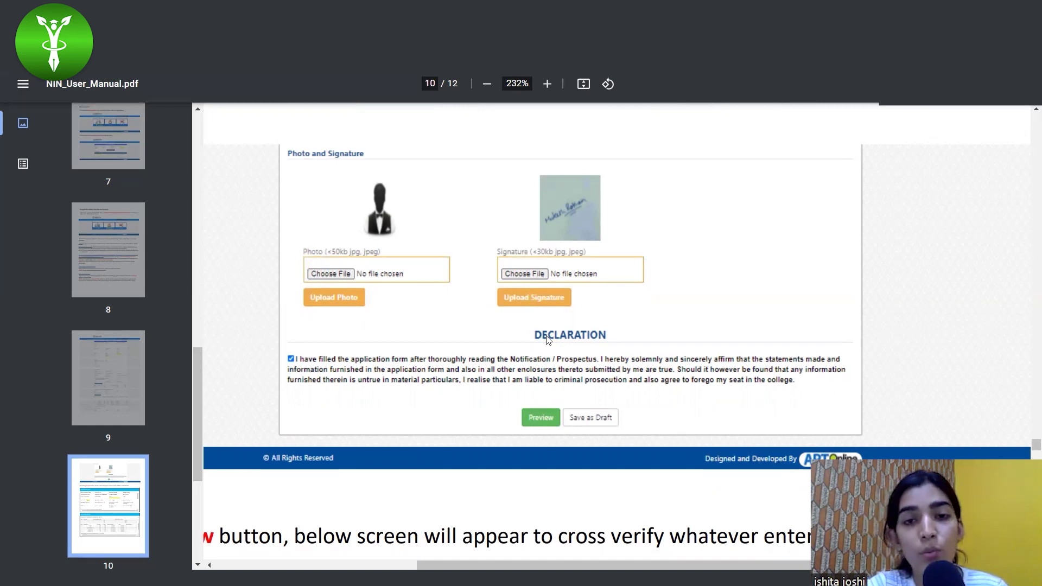
scroll(559, 369, "down", 1)
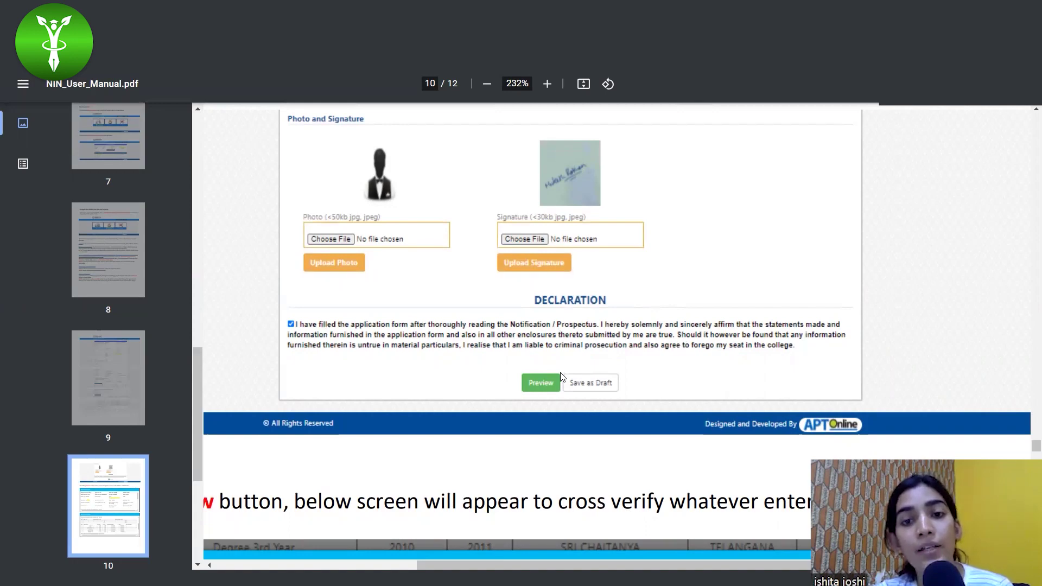
scroll(601, 389, "down", 7)
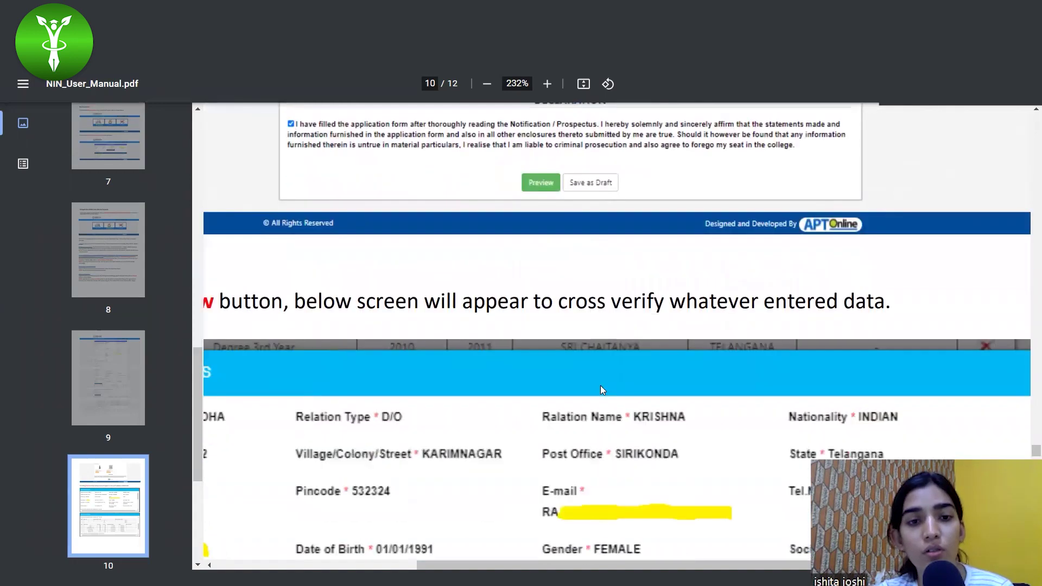
Zoom out to 158% and scroll into page 11's SUBMIT instruction and confirmation pop-up.
scroll(601, 389, "down", 3)
scroll(601, 389, "down", 1)
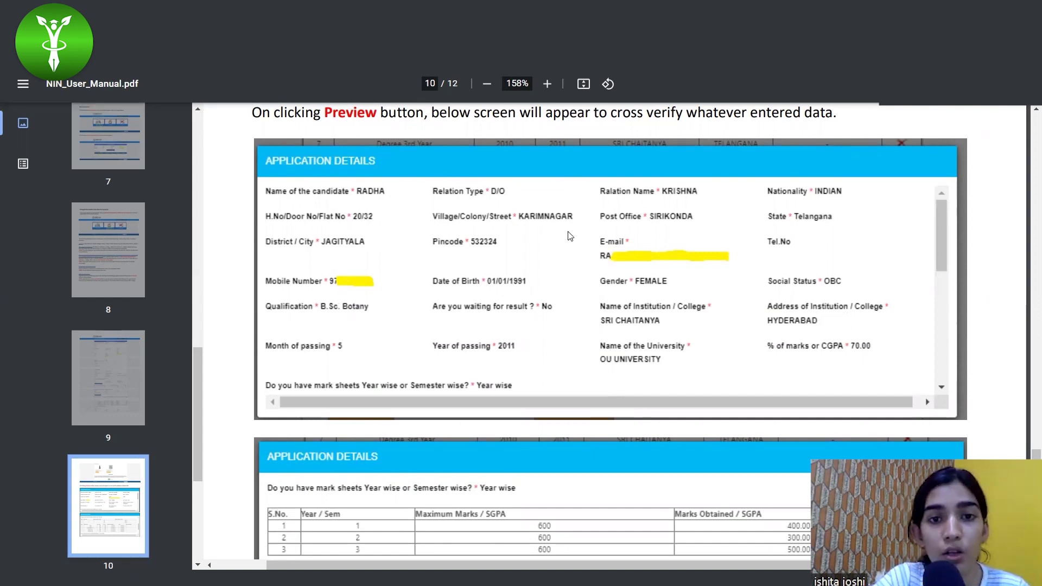
scroll(707, 434, "down", 2)
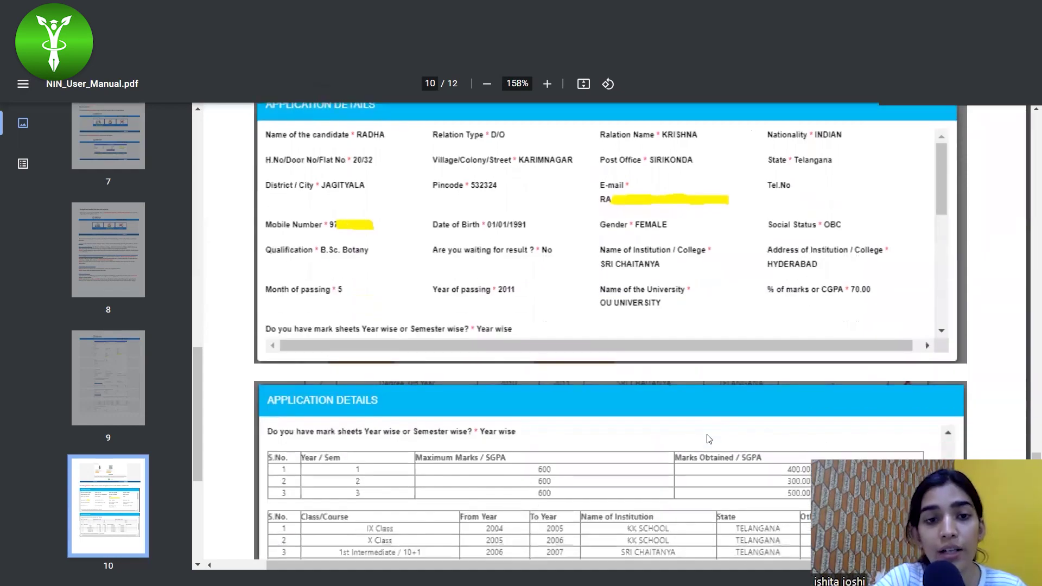
scroll(709, 438, "down", 10)
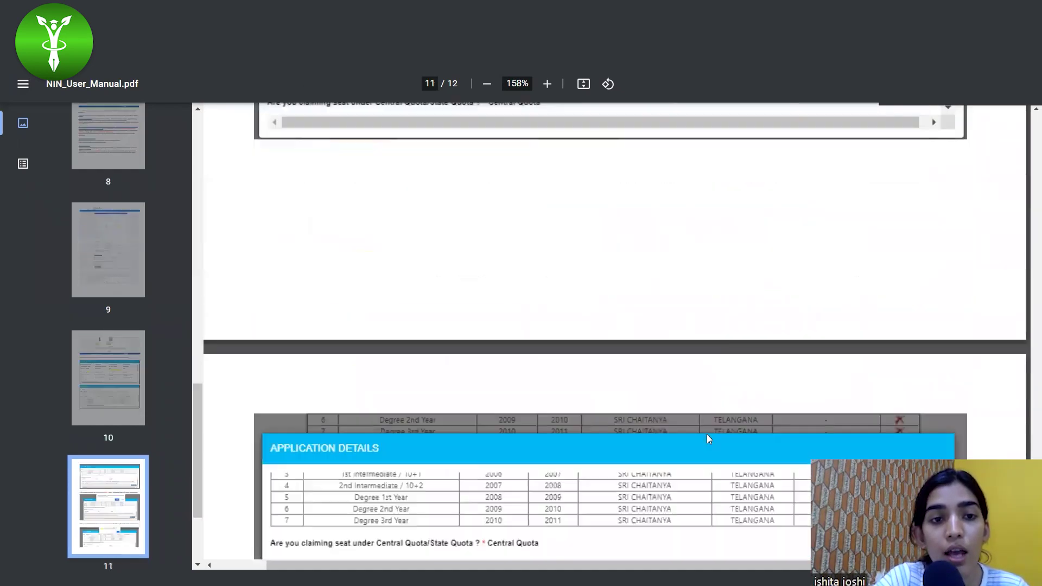
scroll(708, 439, "down", 7)
scroll(709, 438, "up", 2)
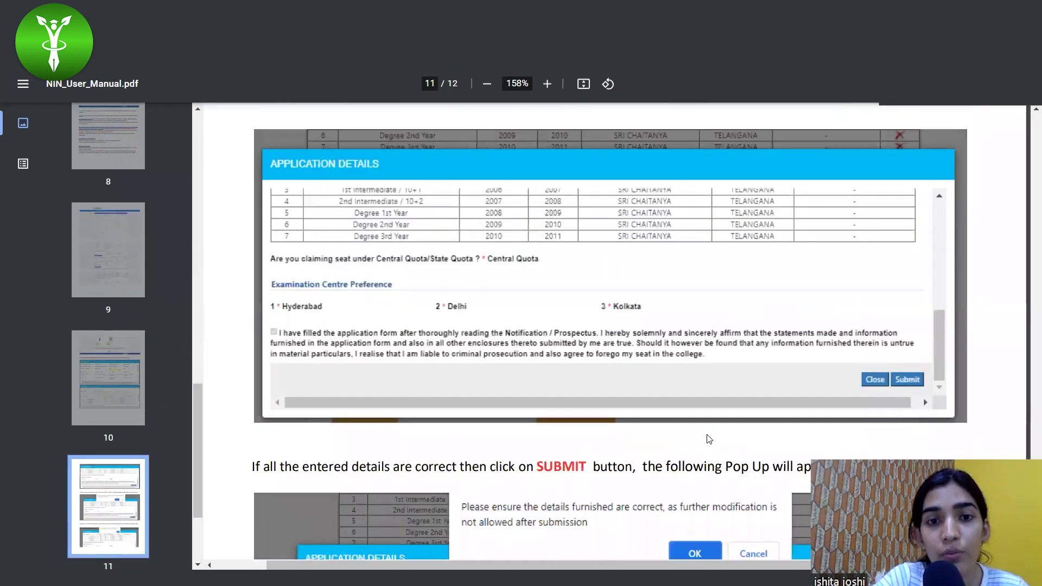
Scroll down page 11 to the 'Clicked on OK' paragraph showing the application reference ID.
scroll(708, 439, "down", 4)
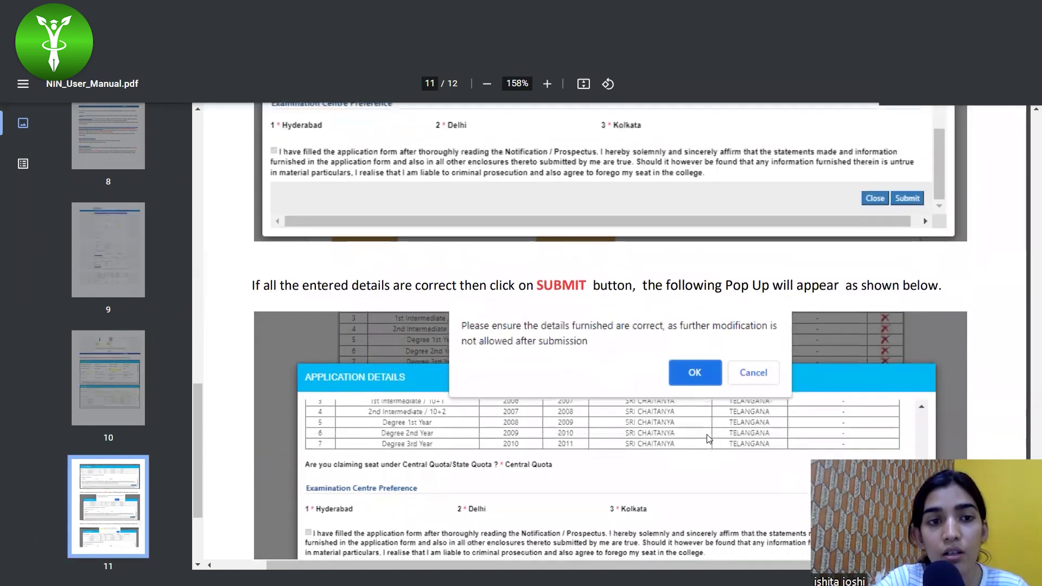
scroll(708, 439, "down", 2)
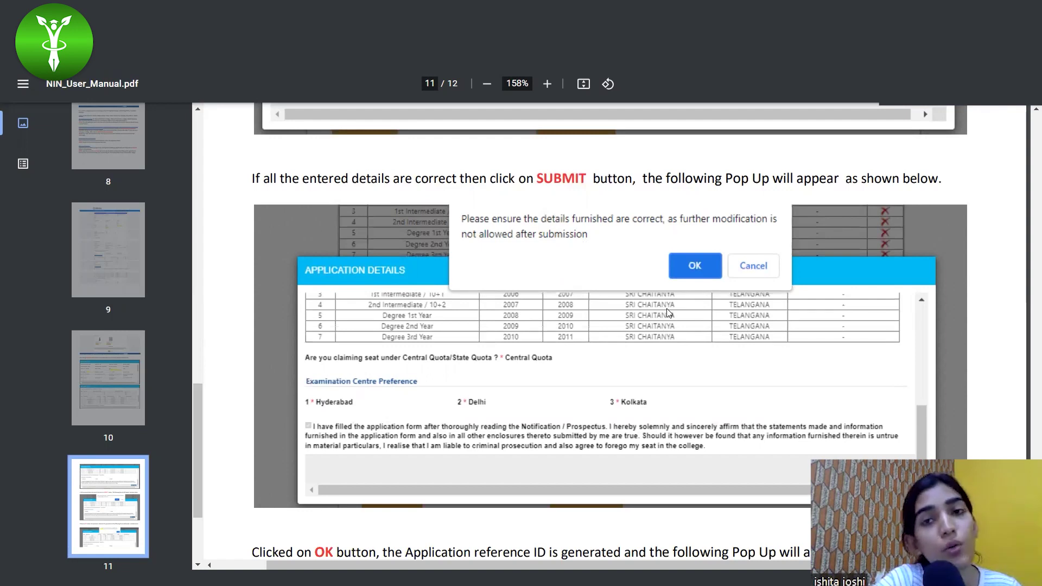
scroll(667, 313, "down", 6)
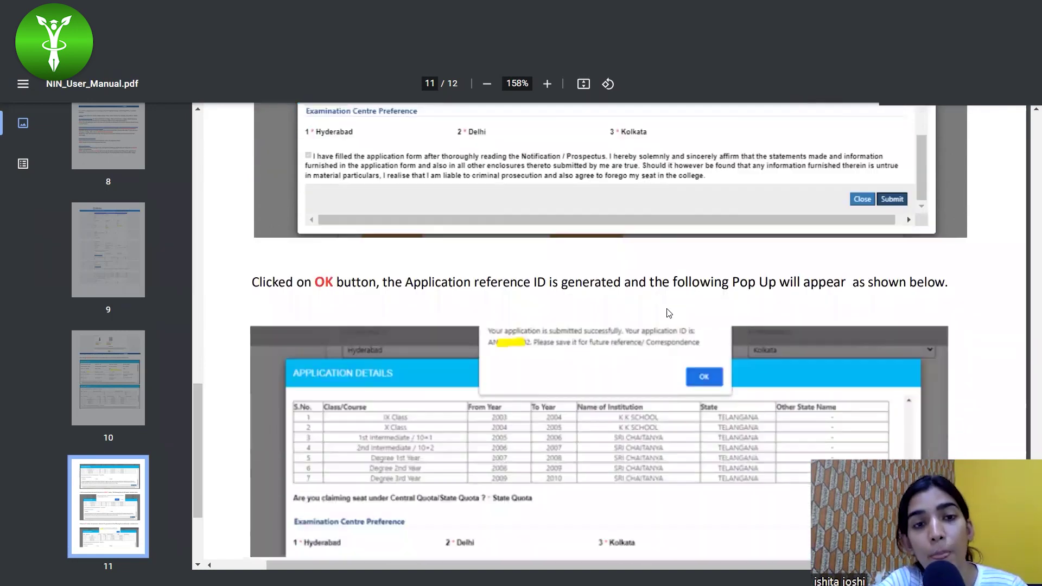
Scroll through page 12 at 200% zoom to the final Application PDF download instruction.
scroll(668, 314, "down", 2)
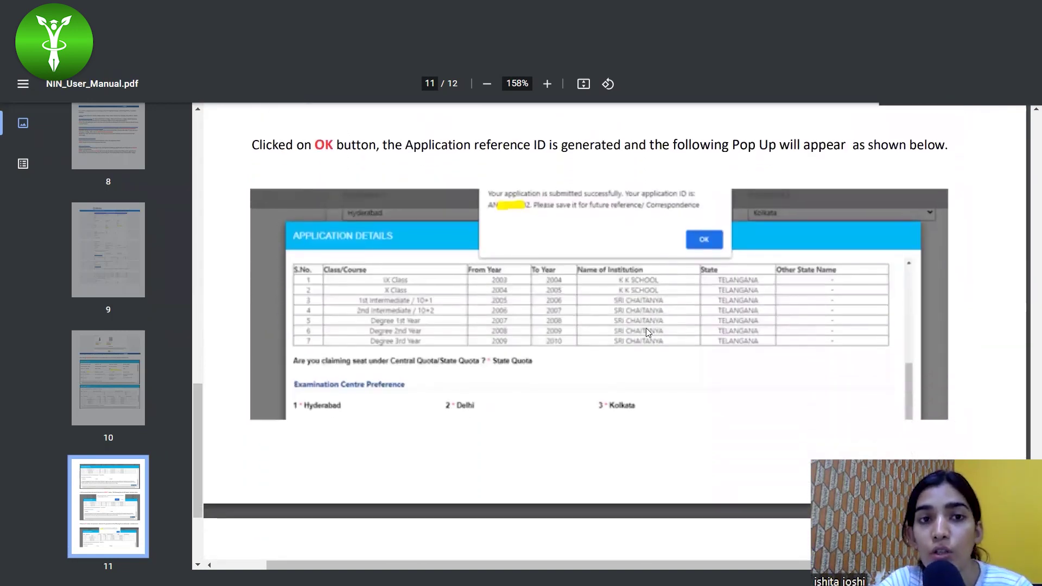
scroll(637, 251, "down", 1)
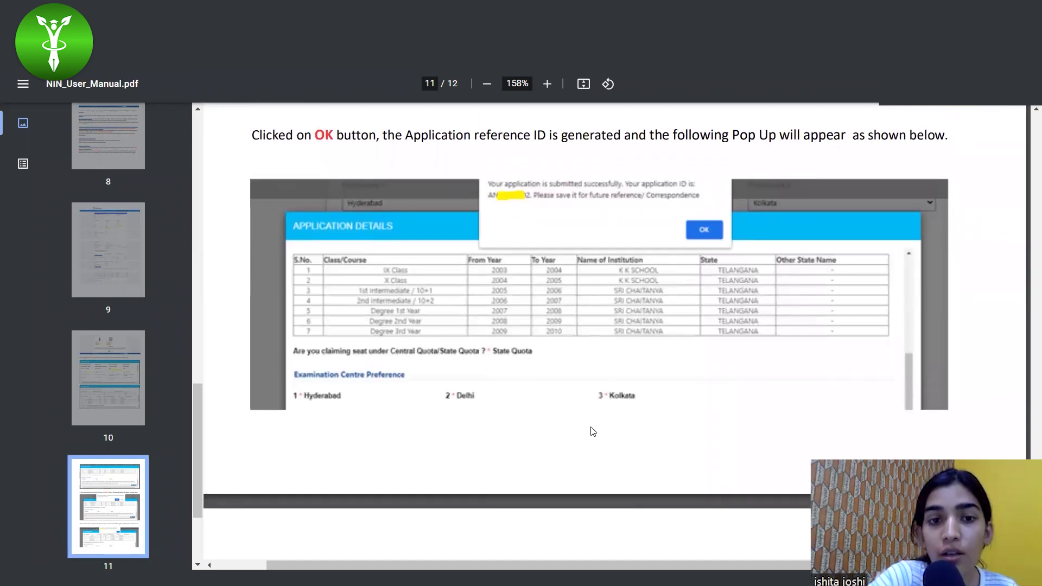
scroll(593, 429, "down", 8)
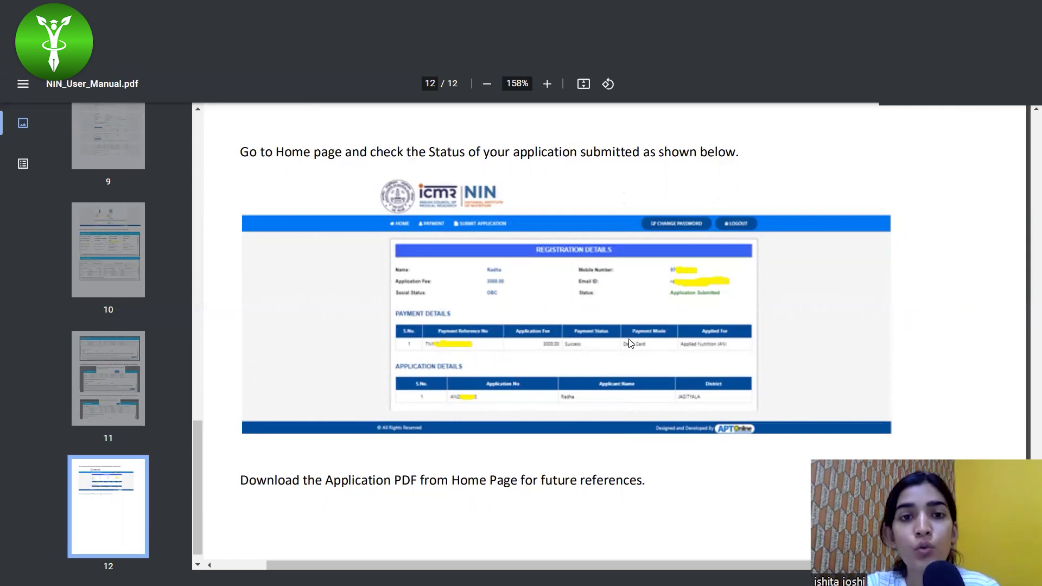
scroll(629, 339, "up", 3)
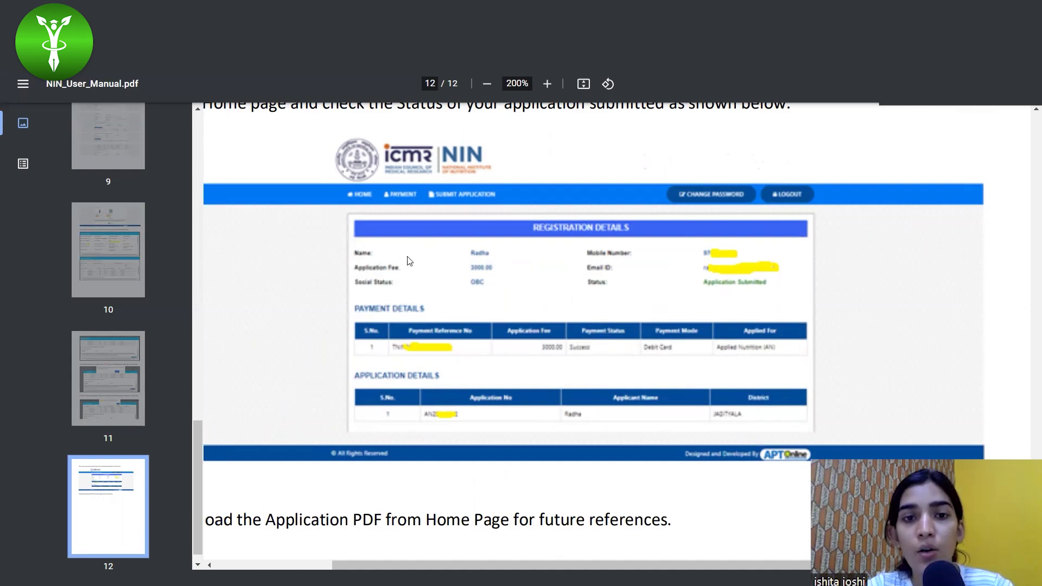
scroll(601, 437, "down", 4)
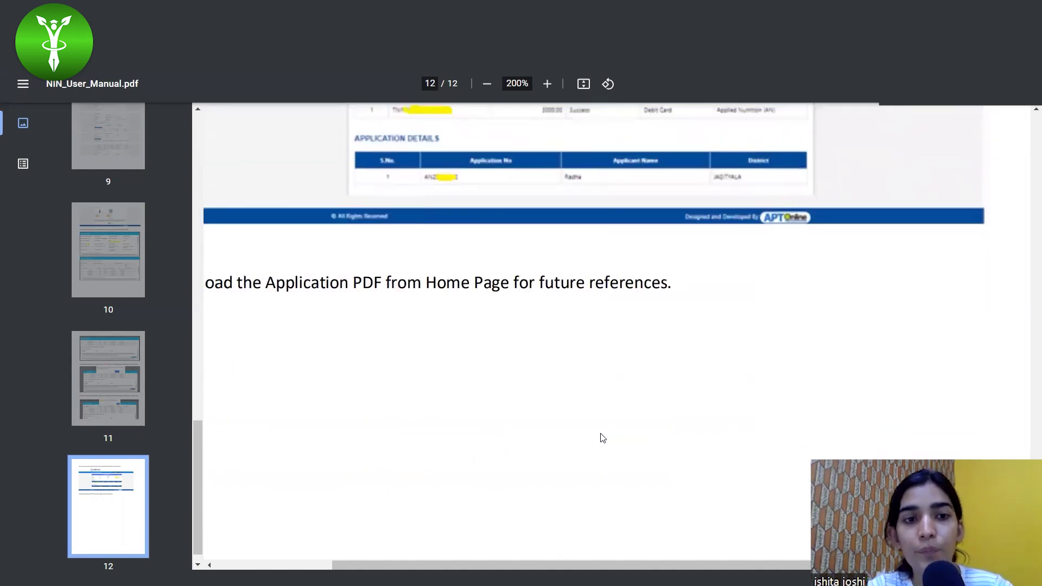
scroll(601, 437, "down", 1)
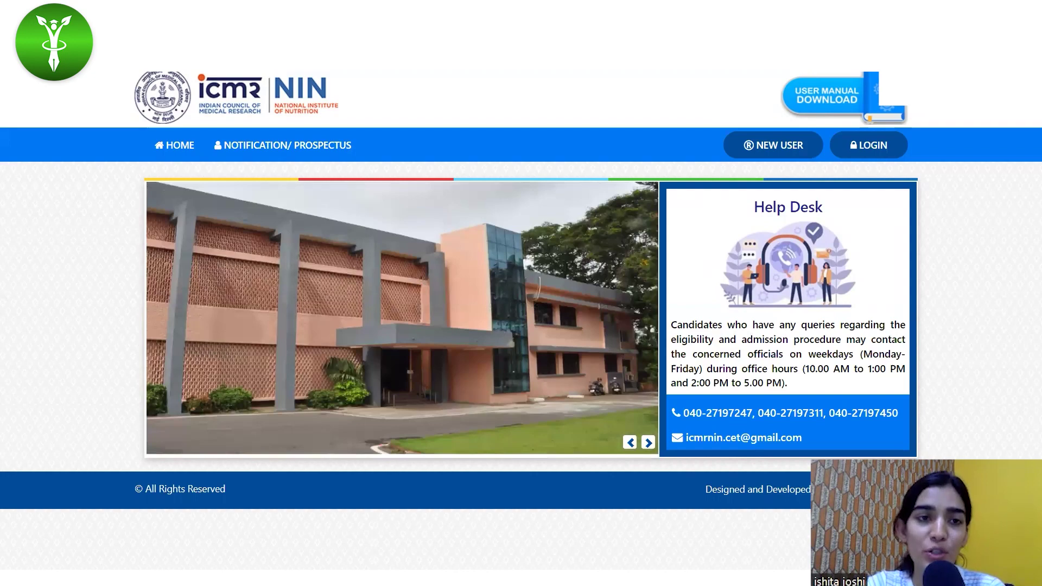